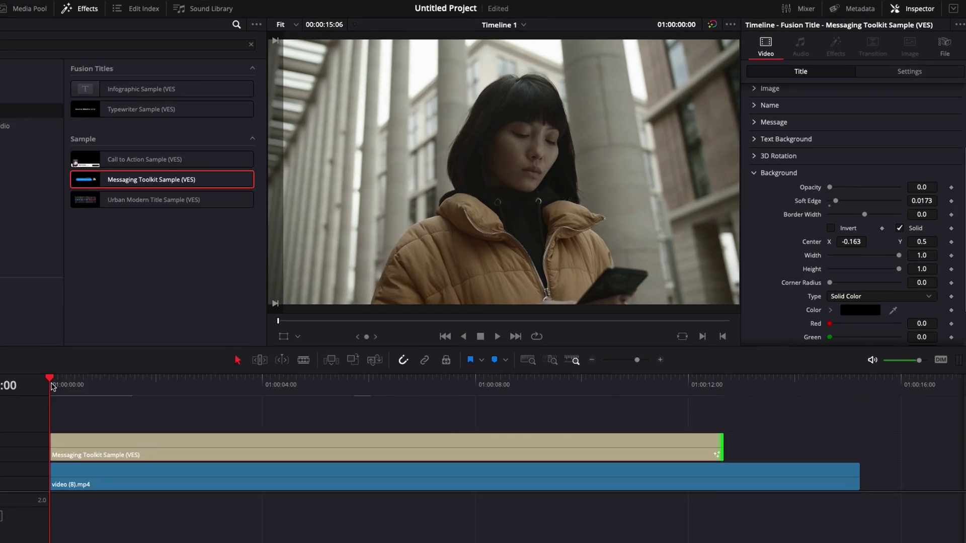
- Play back the timeline to preview the animated chat-bubble title over the clip
{"action": "key", "text": "space"}
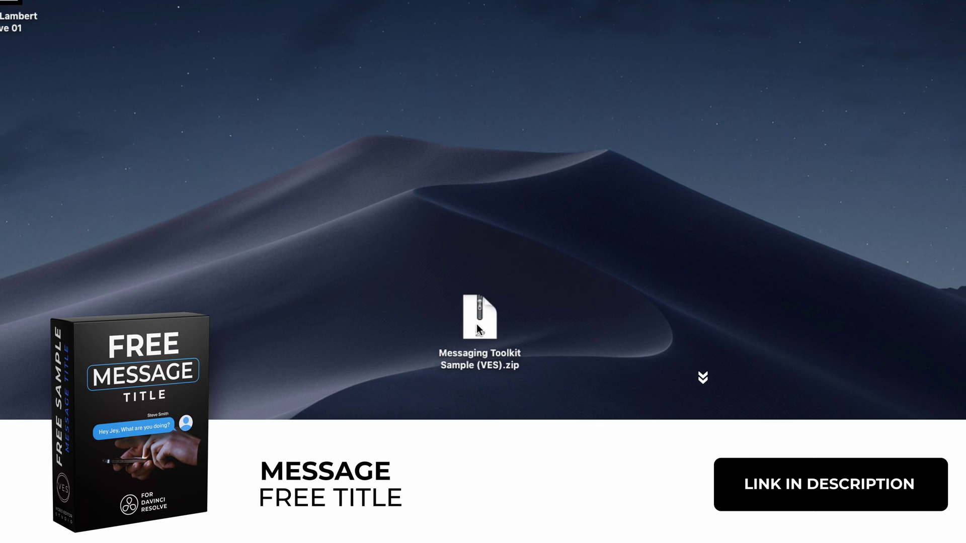
- Extract the Messaging Toolkit Sample (VES) zip and open the extracted folder
{"action": "double_click", "coordinate": [480, 360]}
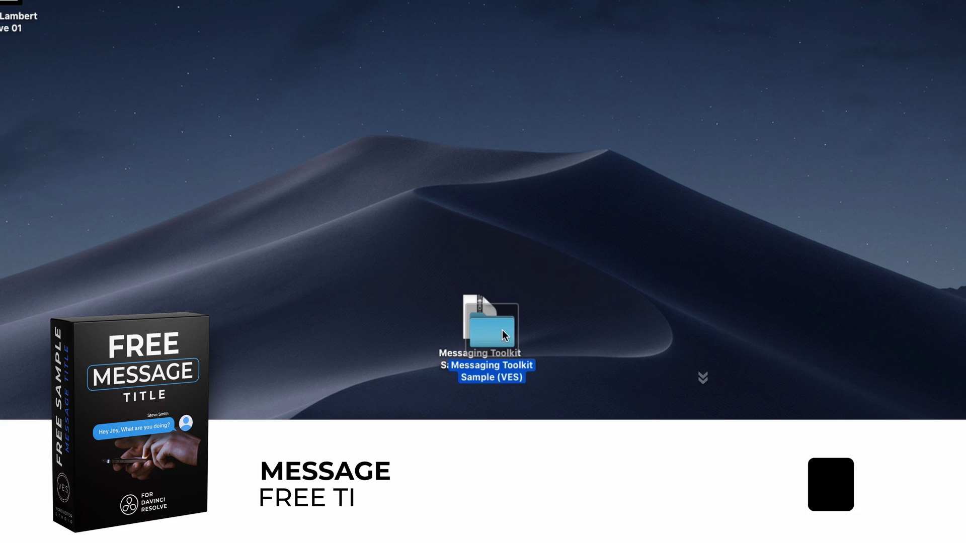
{"action": "double_click", "coordinate": [582, 318]}
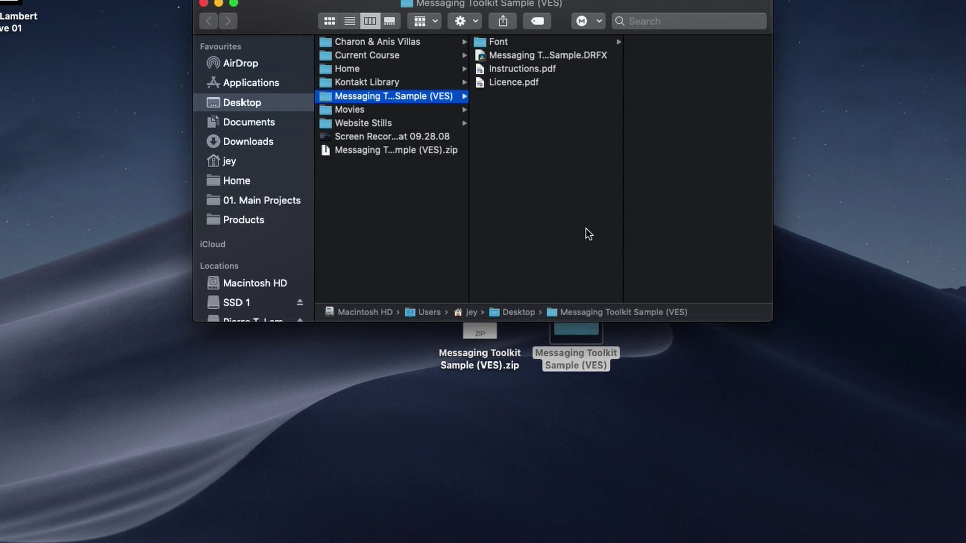
{"action": "left_click_drag", "start_coordinate": [517, 5], "coordinate": [522, 121]}
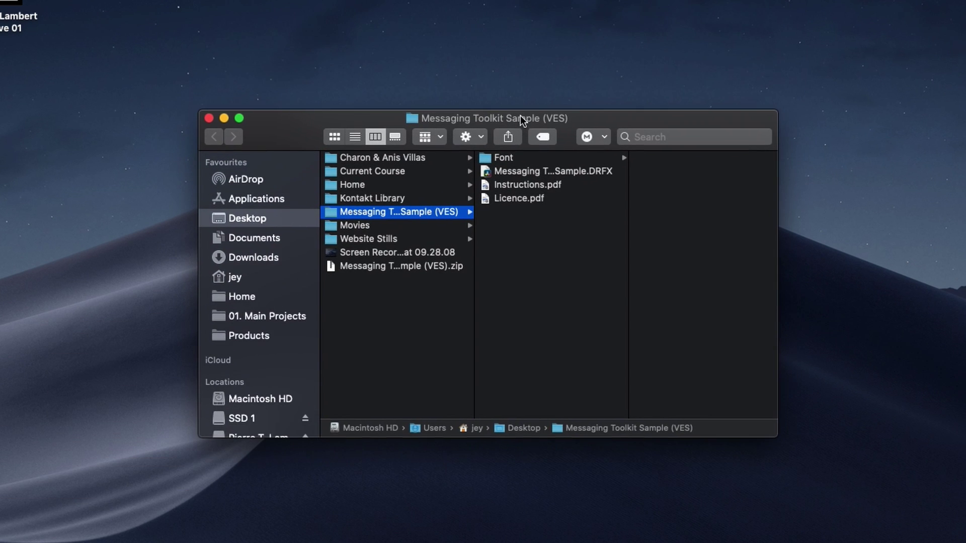
- Preview the bundle's Licence.pdf, Instructions.pdf, DRFX file and Futura-CondensedLight.otf font
{"action": "left_click", "coordinate": [518, 197]}
{"action": "left_click", "coordinate": [521, 187]}
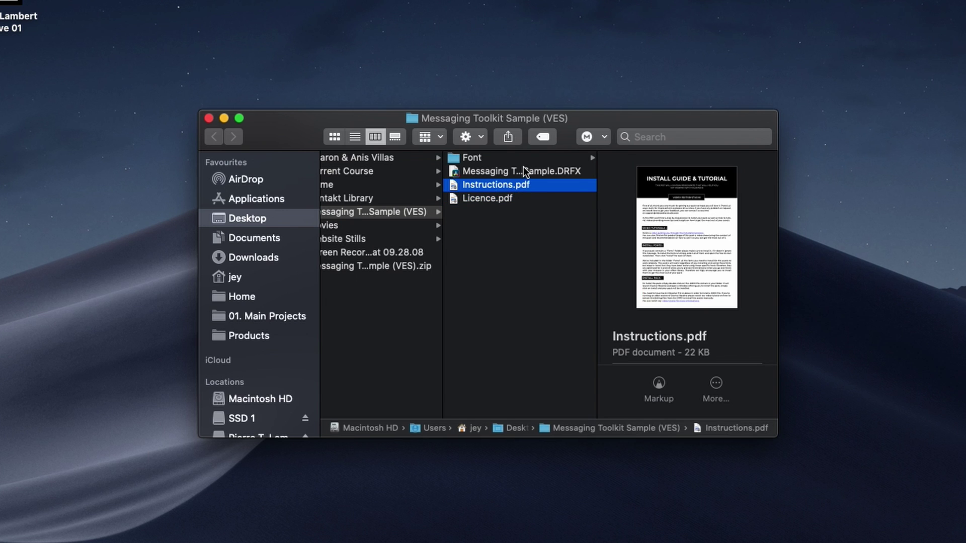
{"action": "left_click", "coordinate": [523, 171]}
{"action": "left_click", "coordinate": [487, 159]}
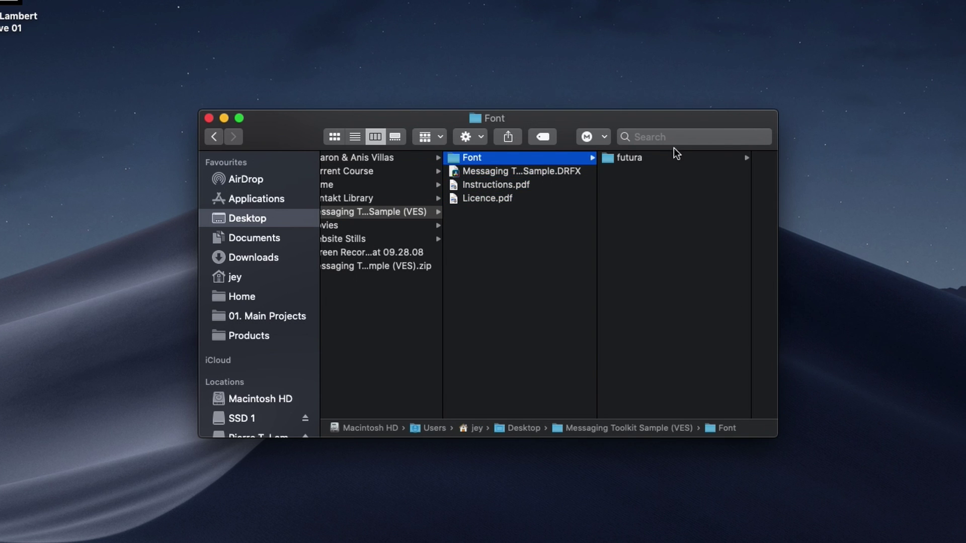
{"action": "left_click", "coordinate": [660, 156]}
{"action": "left_click", "coordinate": [659, 156]}
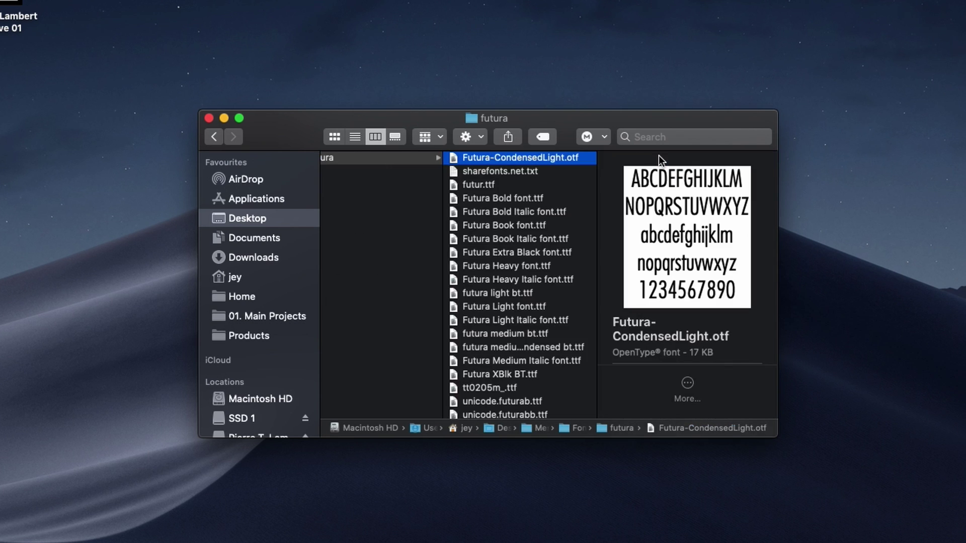
{"action": "scroll", "coordinate": [427, 245], "scroll_direction": "left", "scroll_amount": 10}
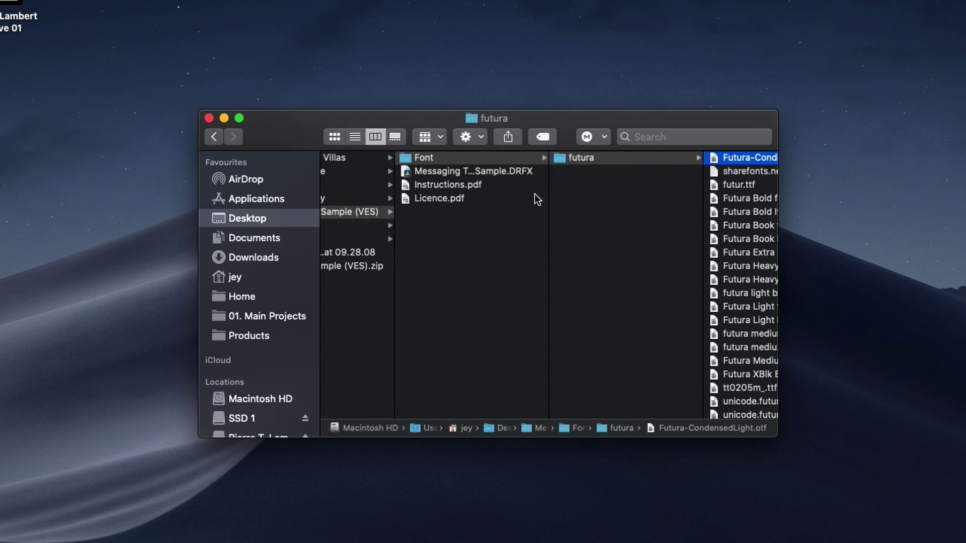
- Install Messaging Toolkit Sample.DRFX into Resolve's Effects Library
{"action": "left_click", "coordinate": [455, 172]}
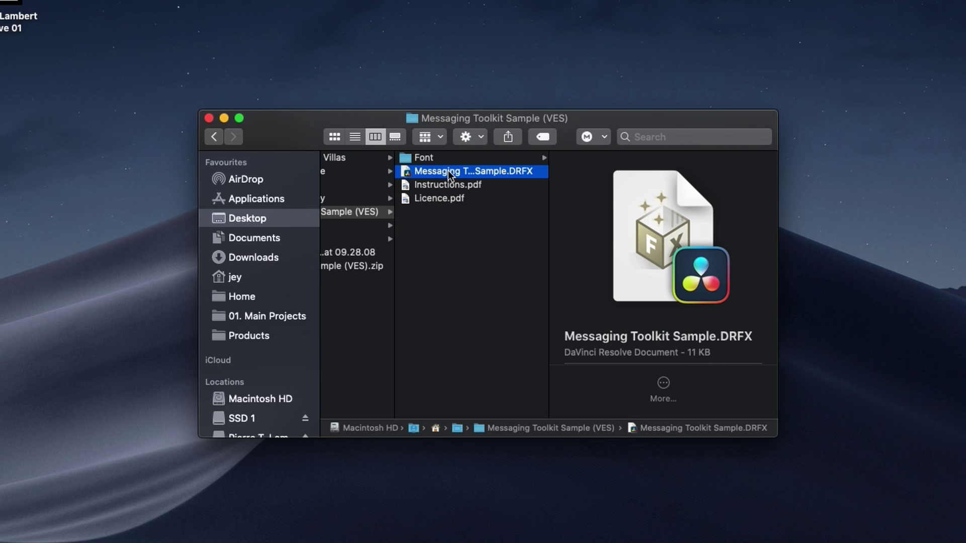
{"action": "double_click", "coordinate": [456, 172]}
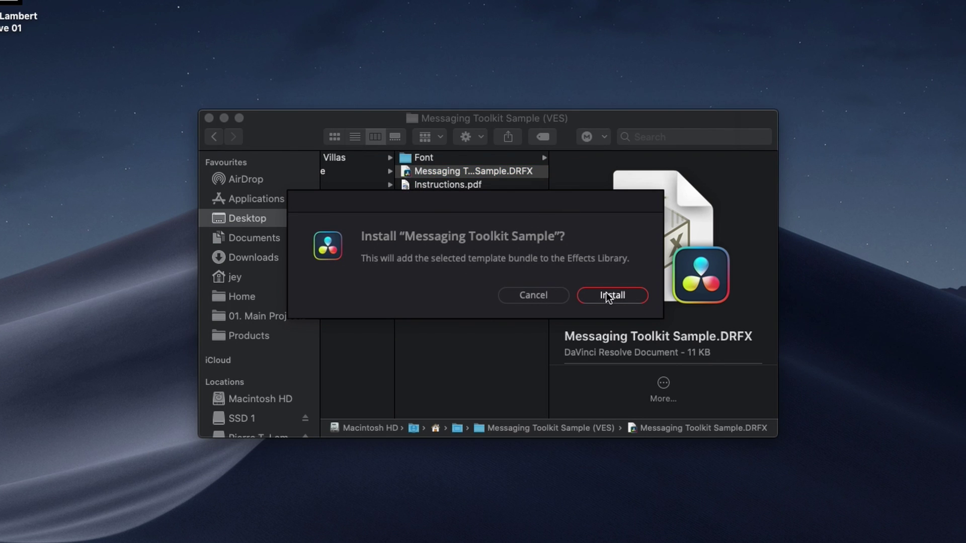
{"action": "left_click", "coordinate": [606, 295]}
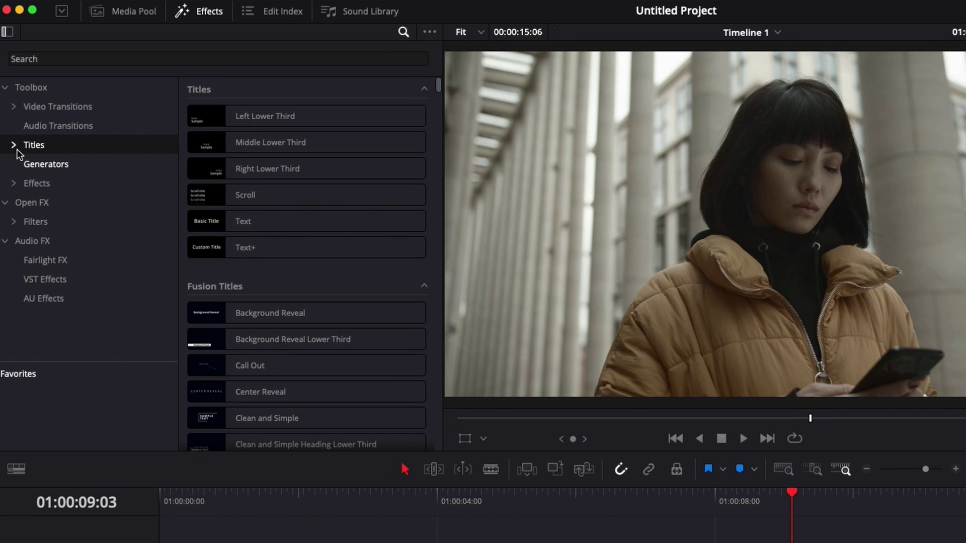
- Search the Titles effects for 'sampl'
{"action": "left_click", "coordinate": [10, 104]}
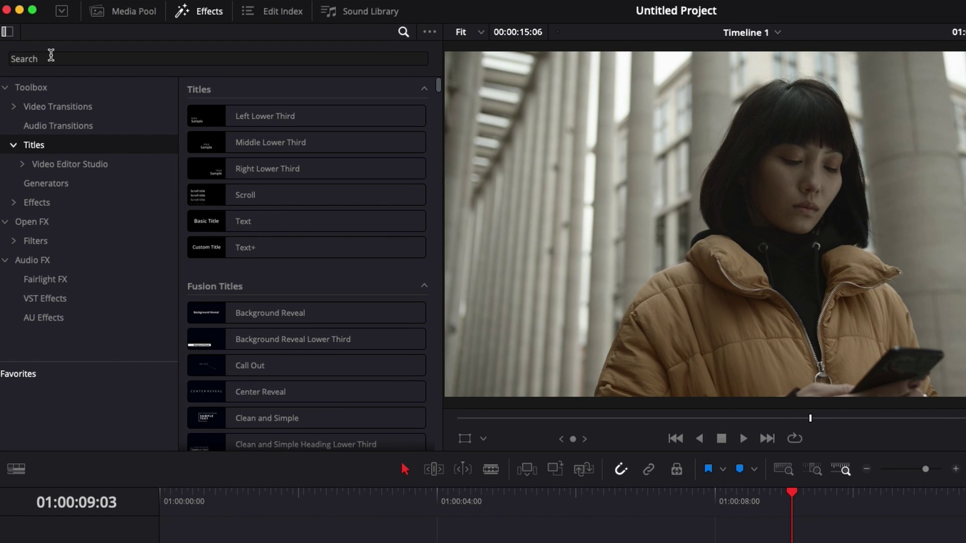
{"action": "left_click", "coordinate": [49, 56]}
{"action": "type", "text": "sampl"}
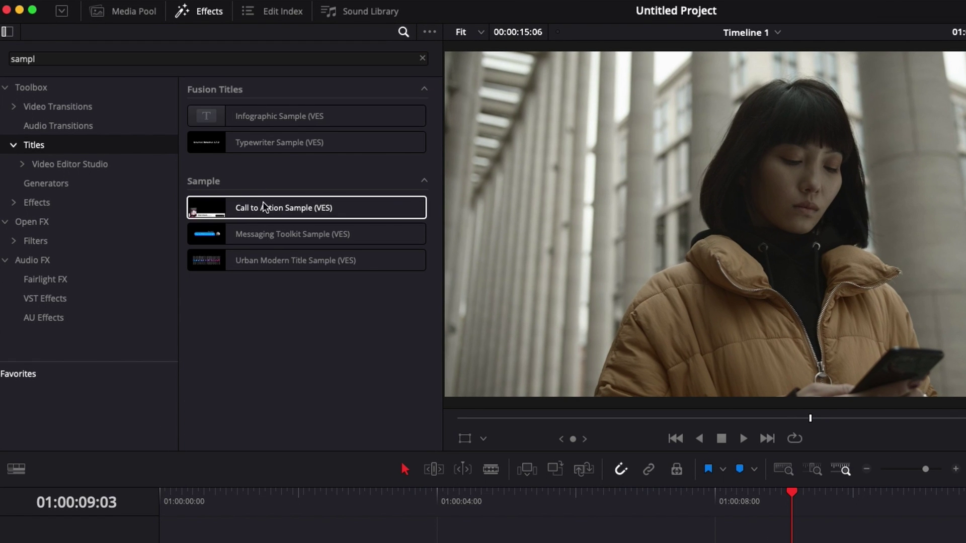
- Place Messaging Toolkit Sample (VES) on Video 2 above the clip and play from the start
{"action": "mouse_move", "coordinate": [222, 232]}
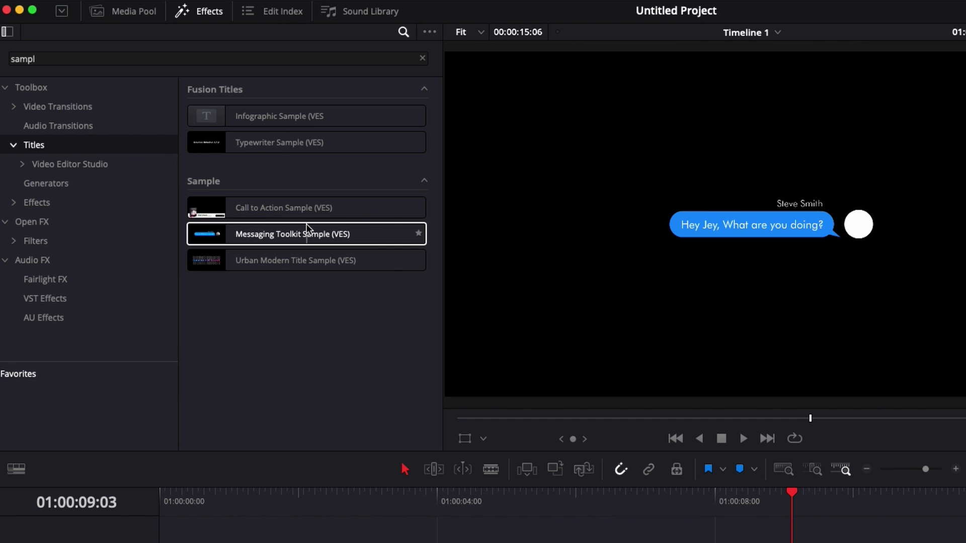
{"action": "mouse_move", "coordinate": [291, 266]}
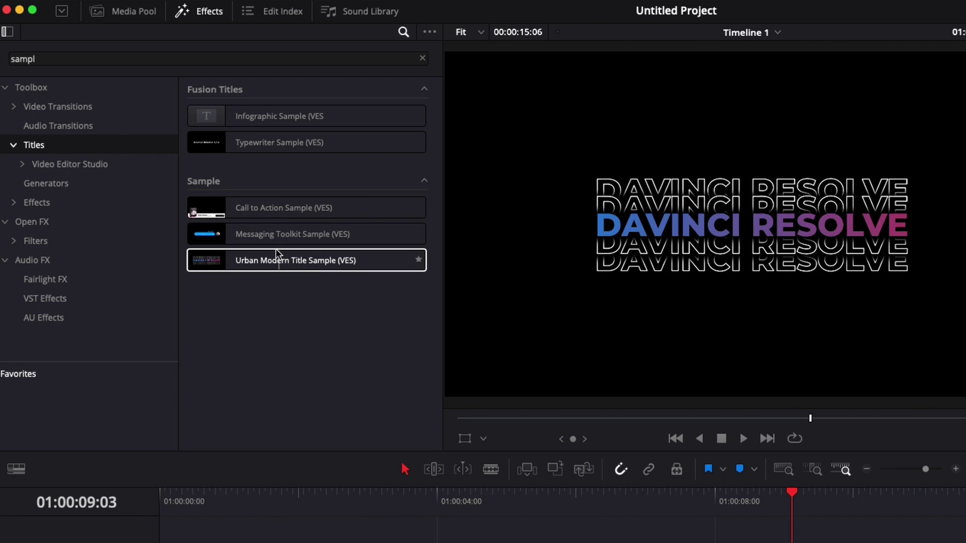
{"action": "mouse_move", "coordinate": [204, 210]}
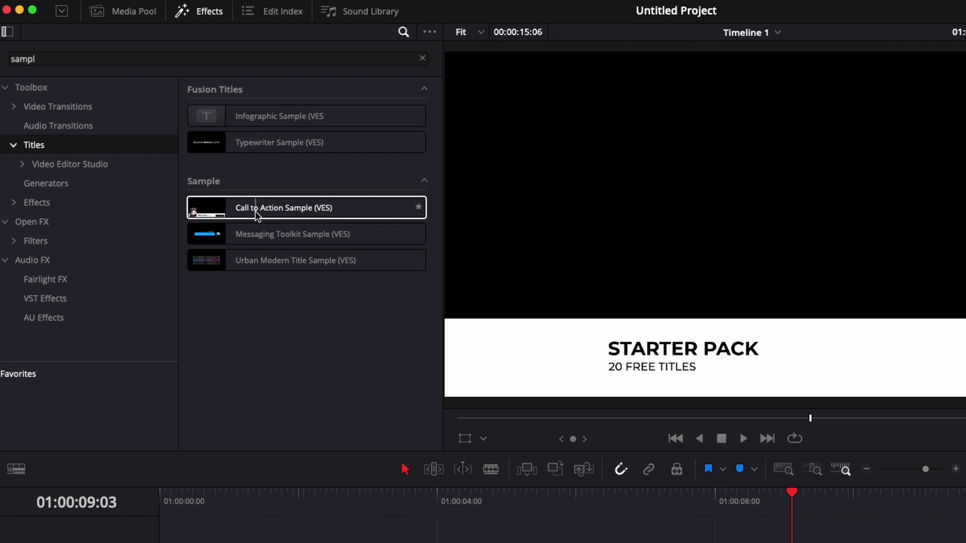
{"action": "left_click_drag", "start_coordinate": [251, 234], "coordinate": [161, 542]}
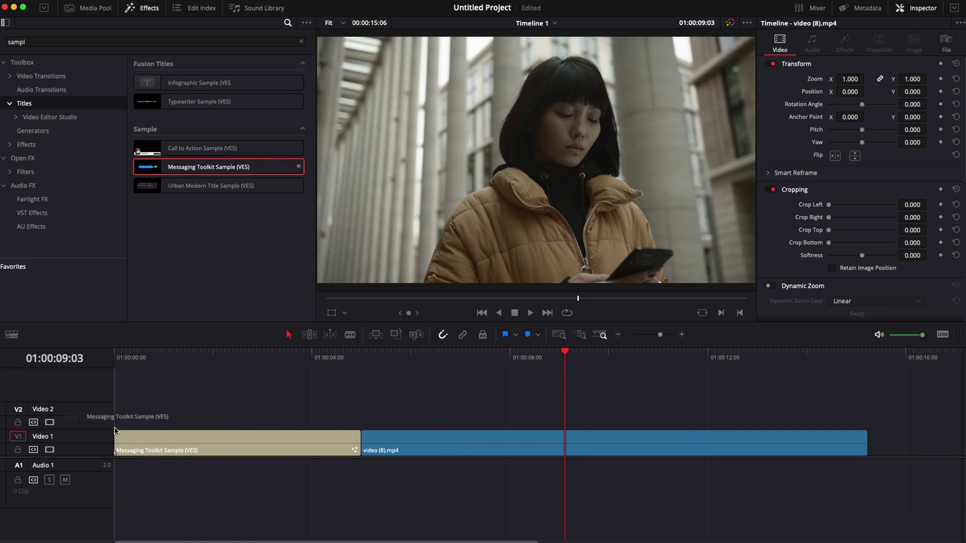
{"action": "left_click_drag", "start_coordinate": [115, 431], "coordinate": [121, 394]}
{"action": "left_click", "coordinate": [164, 366]}
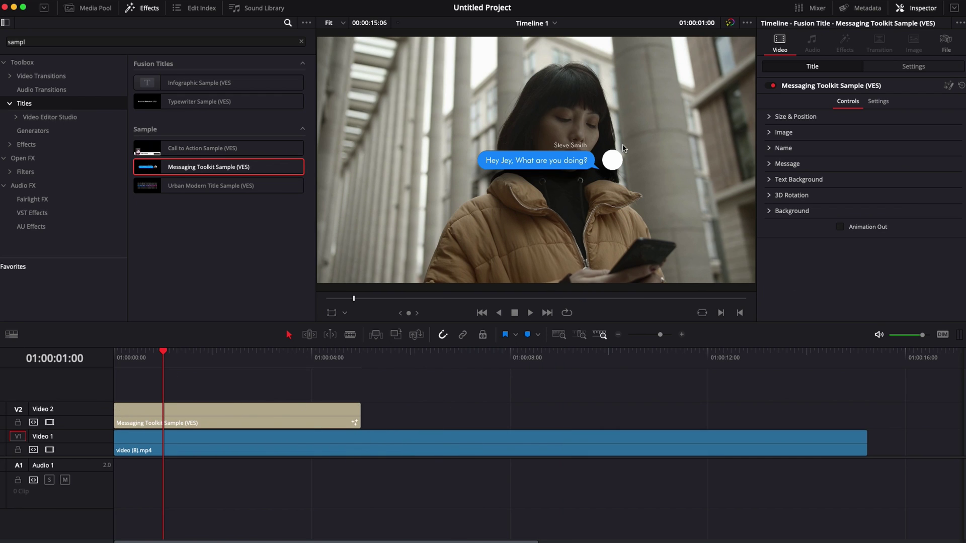
{"action": "left_click", "coordinate": [120, 357]}
{"action": "key", "text": "space"}
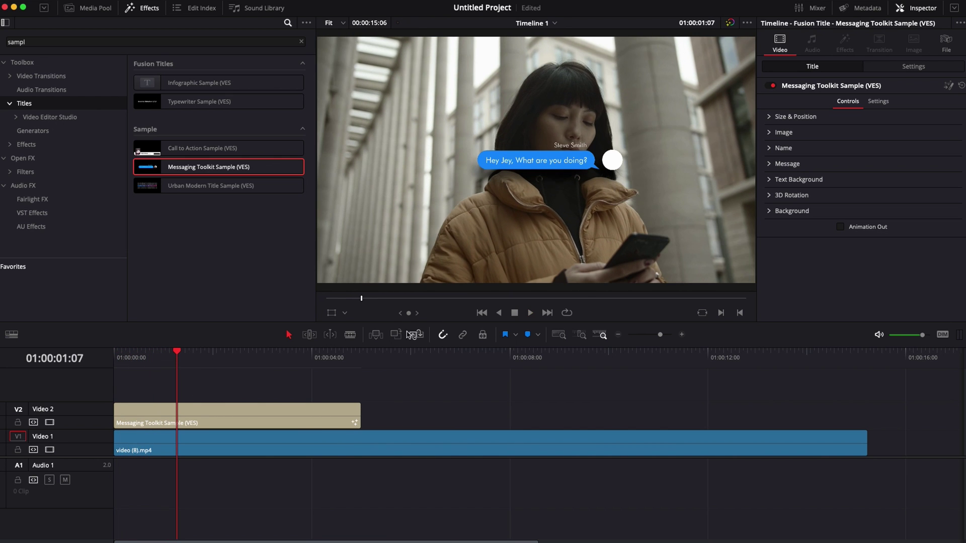
- Enable Animation Out for the chat bubble and scrub back to preview it
{"action": "left_click", "coordinate": [351, 358]}
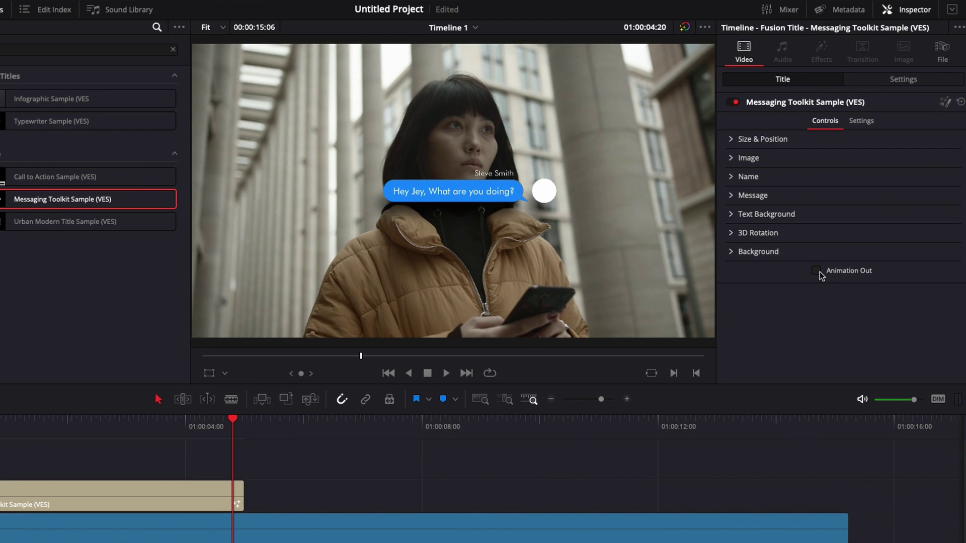
{"action": "left_click", "coordinate": [816, 270]}
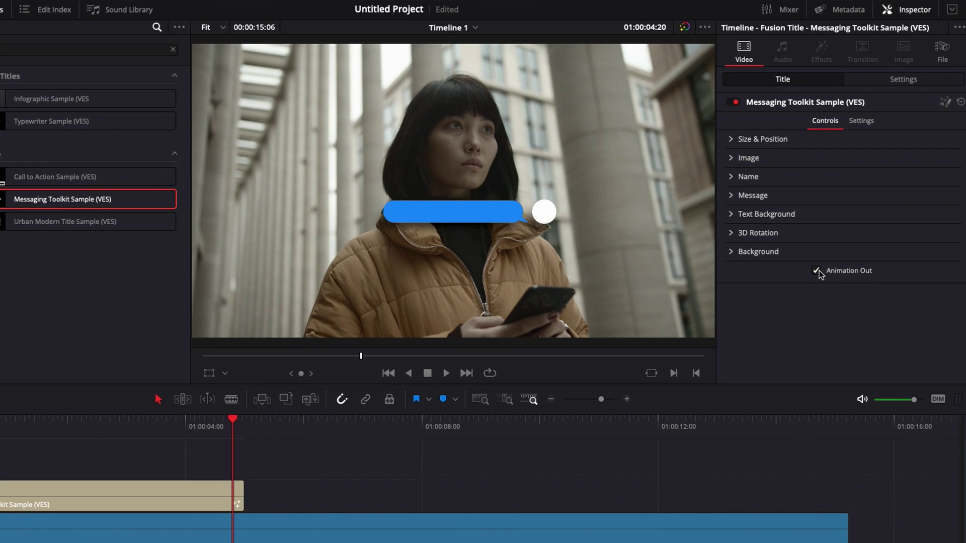
{"action": "left_click_drag", "start_coordinate": [50, 420], "coordinate": [130, 426]}
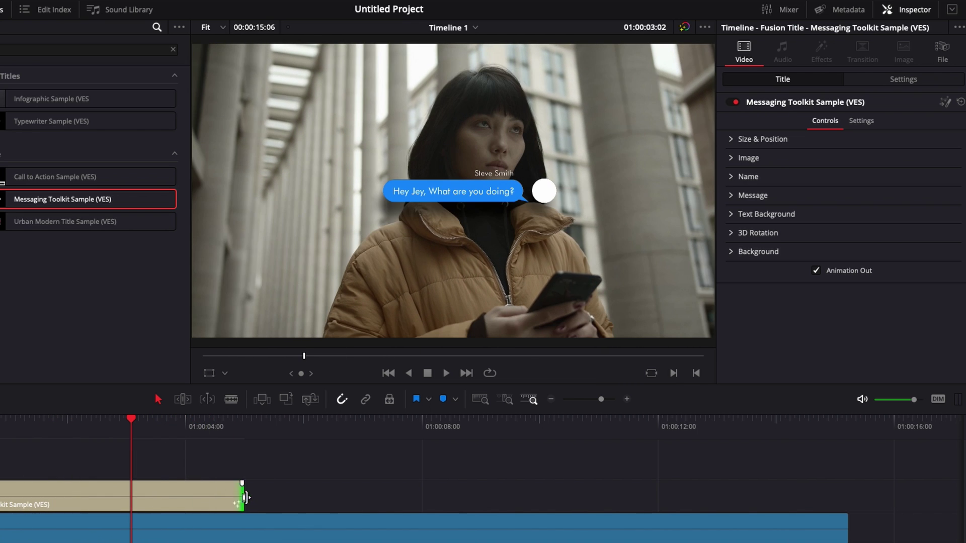
- Extend the title clip to about 12 seconds, nearly spanning video (8).mp4
{"action": "left_click_drag", "start_coordinate": [243, 498], "coordinate": [697, 515]}
{"action": "left_click_drag", "start_coordinate": [132, 422], "coordinate": [346, 423]}
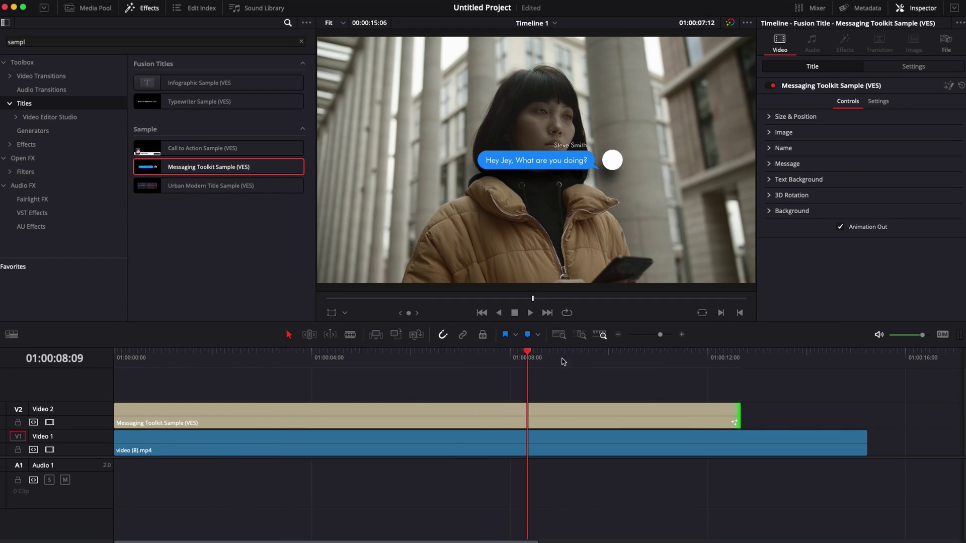
{"action": "left_click_drag", "start_coordinate": [448, 353], "coordinate": [559, 354]}
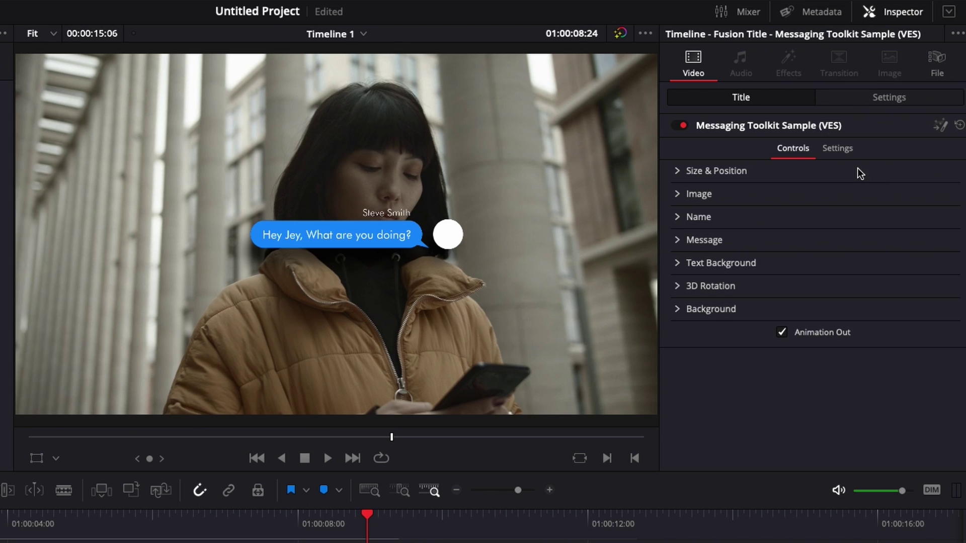
- Set the bubble's Size & Position Center to X 0.185 and Y 0.244
{"action": "left_click", "coordinate": [677, 172]}
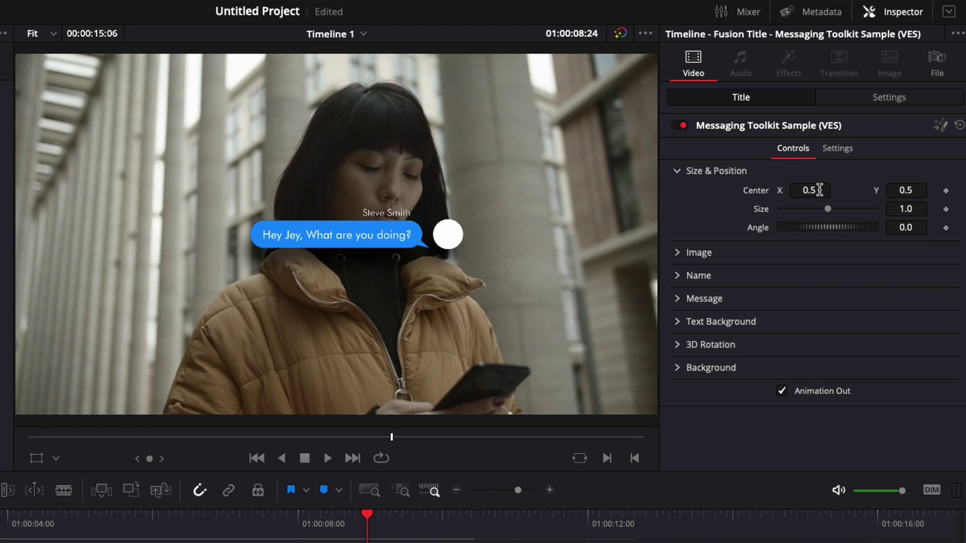
{"action": "left_click_drag", "start_coordinate": [819, 190], "coordinate": [747, 191]}
{"action": "left_click_drag", "start_coordinate": [910, 192], "coordinate": [852, 191]}
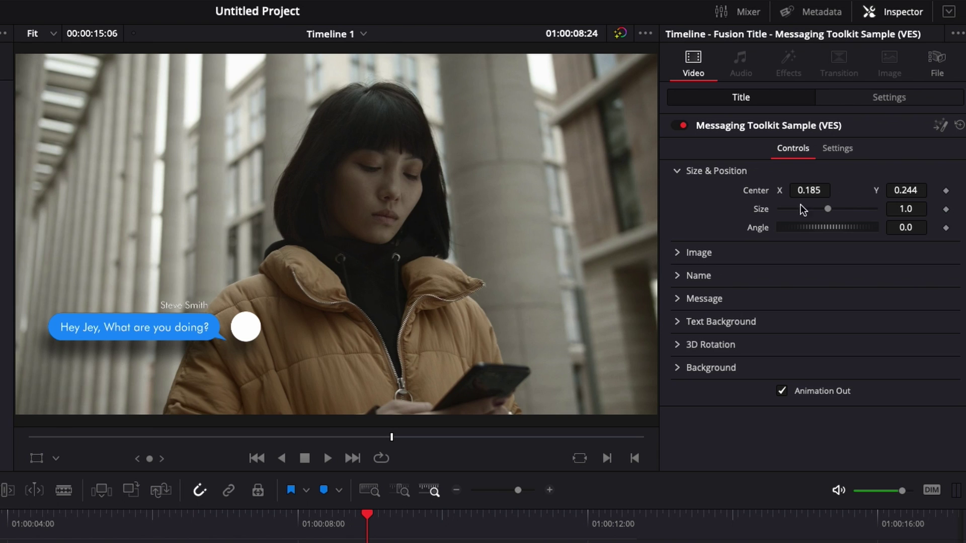
{"action": "left_click", "coordinate": [674, 170]}
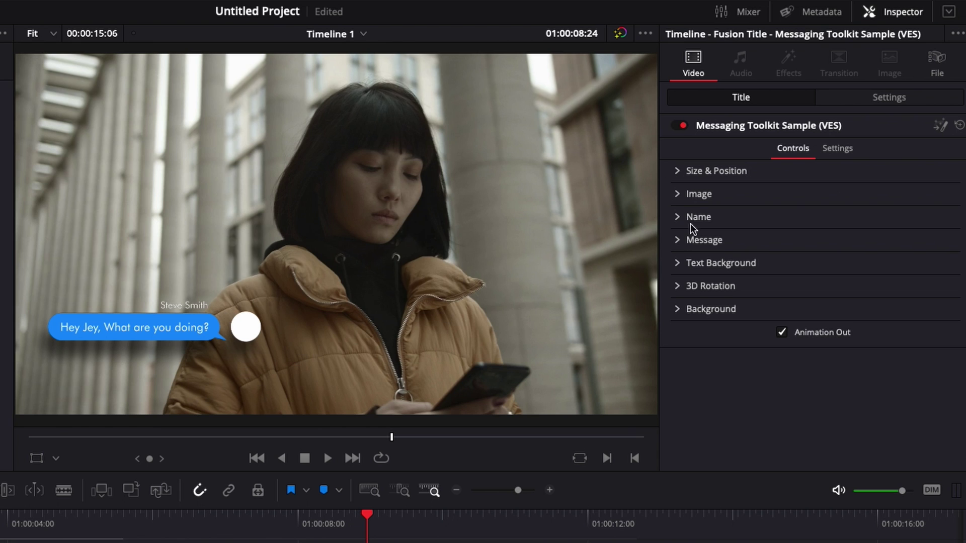
- Load PANA1074 copy.jpg as the avatar picture from the Image section
{"action": "left_click", "coordinate": [678, 195]}
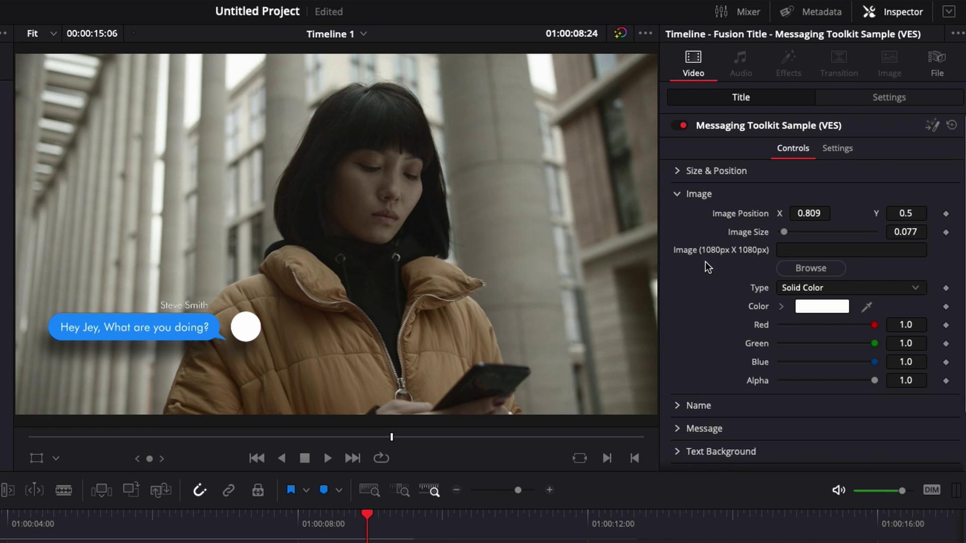
{"action": "left_click", "coordinate": [800, 269]}
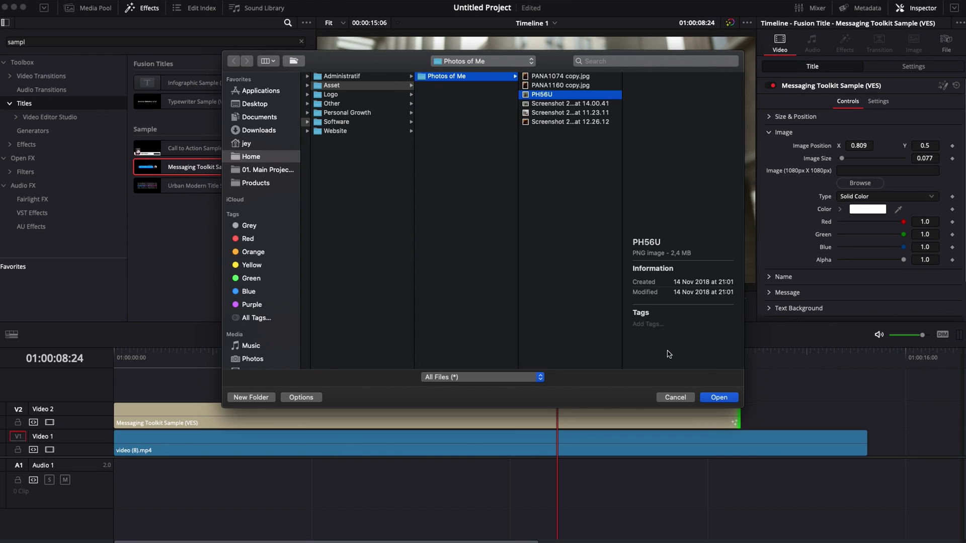
{"action": "left_click", "coordinate": [720, 398]}
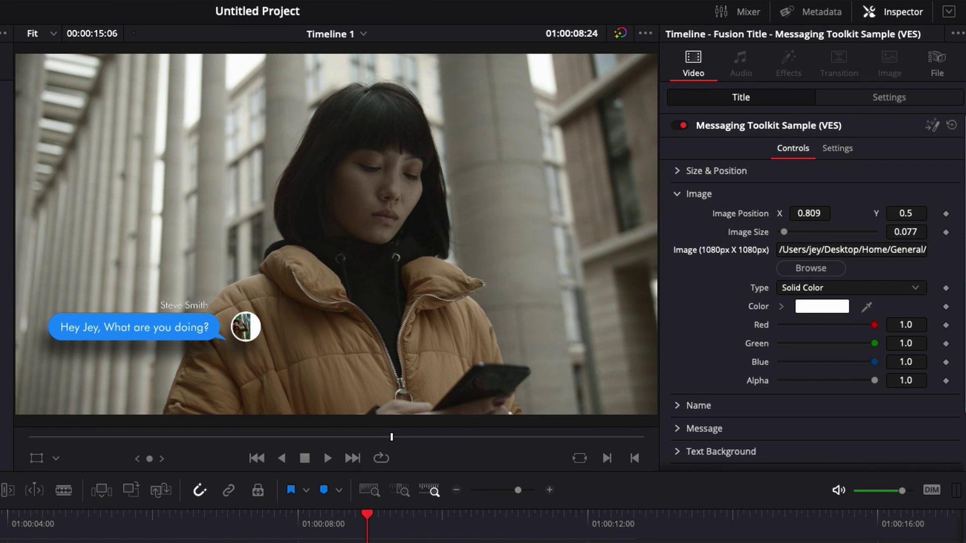
{"action": "left_click_drag", "start_coordinate": [808, 211], "coordinate": [784, 231]}
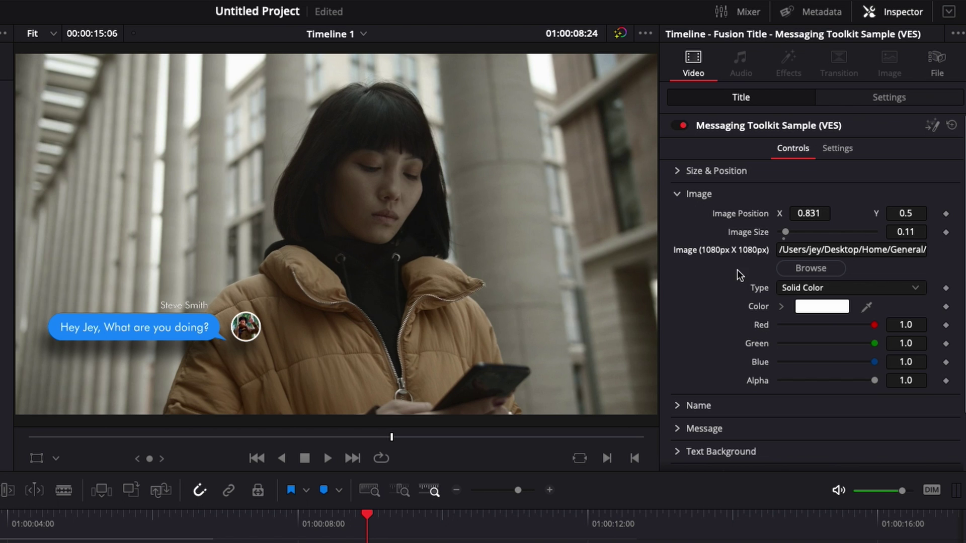
{"action": "left_click", "coordinate": [800, 271]}
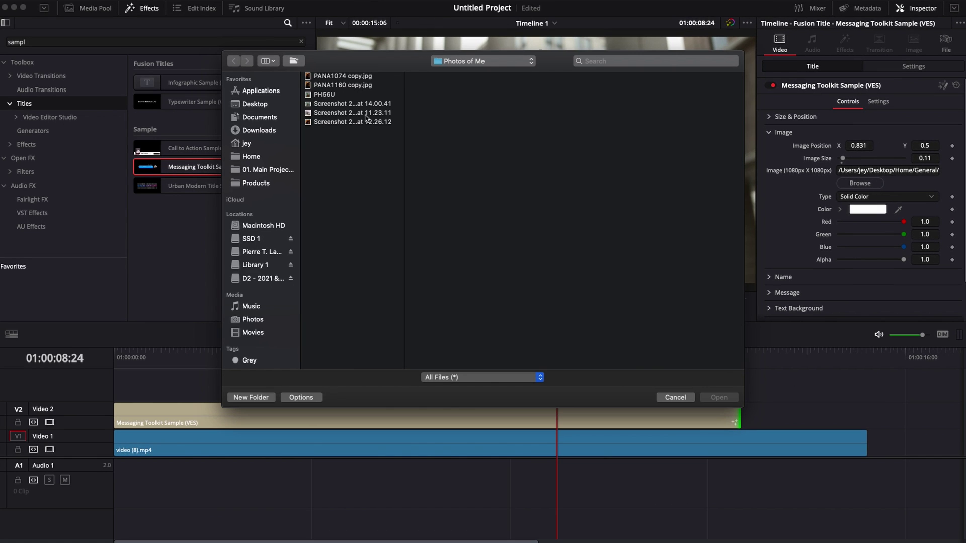
{"action": "left_click", "coordinate": [319, 81]}
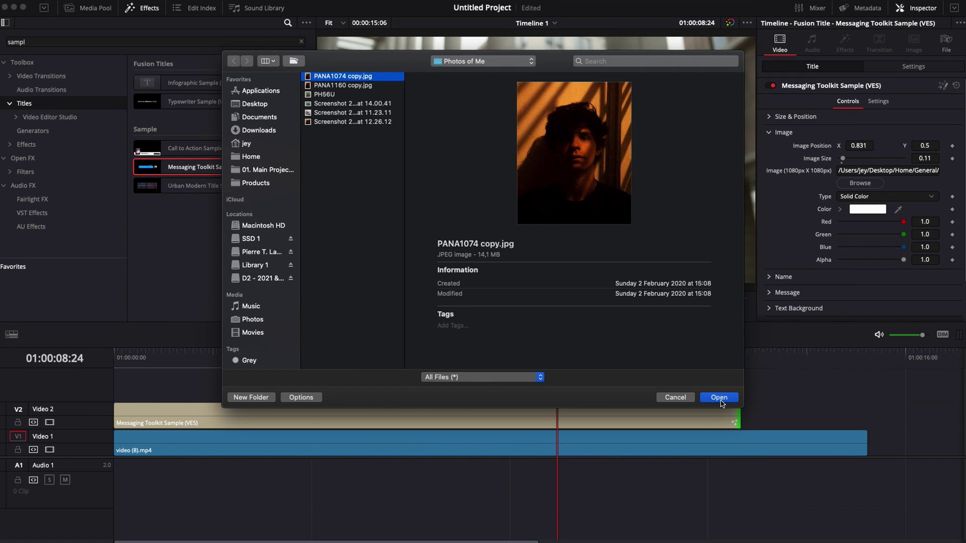
{"action": "left_click", "coordinate": [721, 398]}
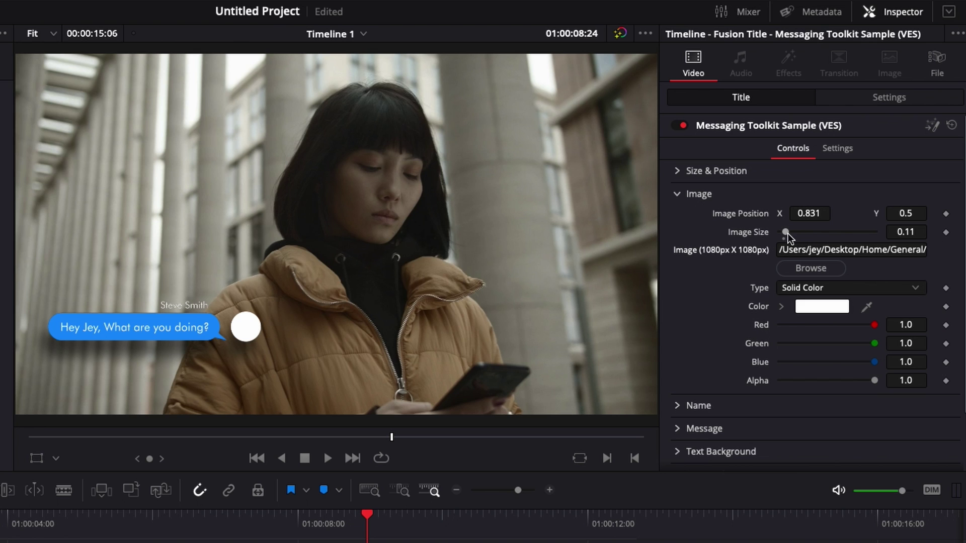
- Set the avatar Image Size to 0.027 and Image Position X to 0.599
{"action": "mouse_move", "coordinate": [786, 232]}
{"action": "left_mouse_down"}
{"action": "mouse_move", "coordinate": [817, 231]}
{"action": "mouse_move", "coordinate": [804, 231]}
{"action": "mouse_move", "coordinate": [815, 214]}
{"action": "mouse_move", "coordinate": [792, 214]}
{"action": "mouse_move", "coordinate": [799, 230]}
{"action": "mouse_move", "coordinate": [825, 214]}
{"action": "mouse_move", "coordinate": [781, 231]}
{"action": "left_mouse_up"}
{"action": "left_click_drag", "start_coordinate": [831, 212], "coordinate": [819, 213]}
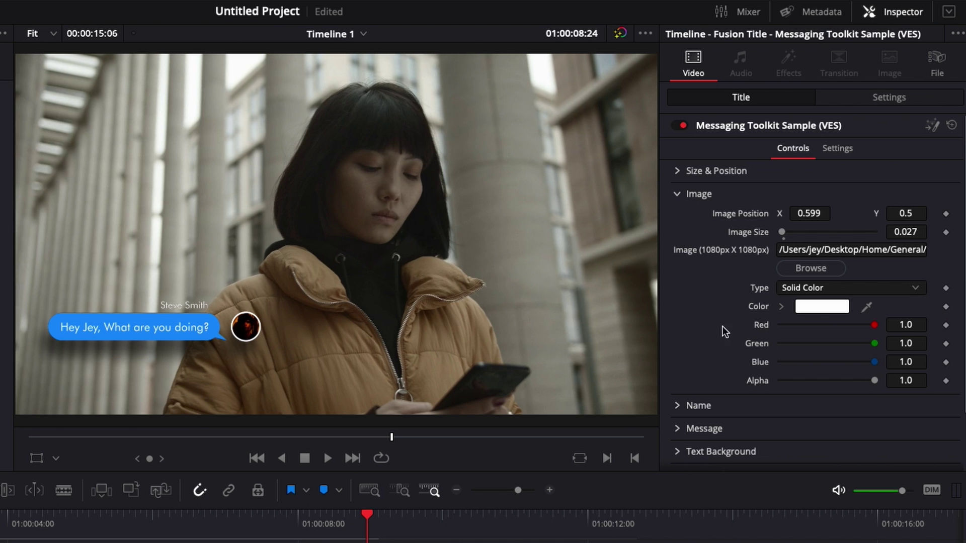
{"action": "left_click", "coordinate": [815, 306]}
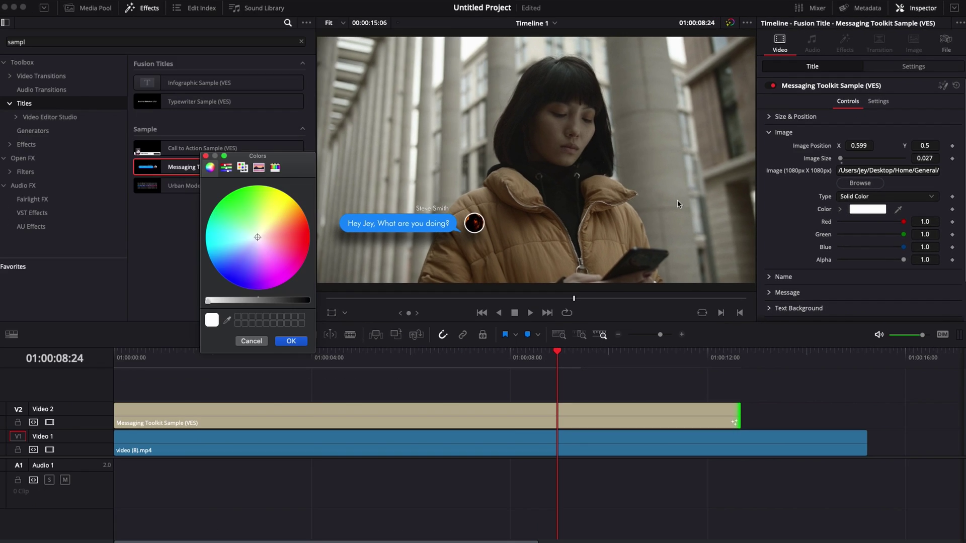
{"action": "left_click", "coordinate": [295, 300]}
{"action": "left_click", "coordinate": [299, 344]}
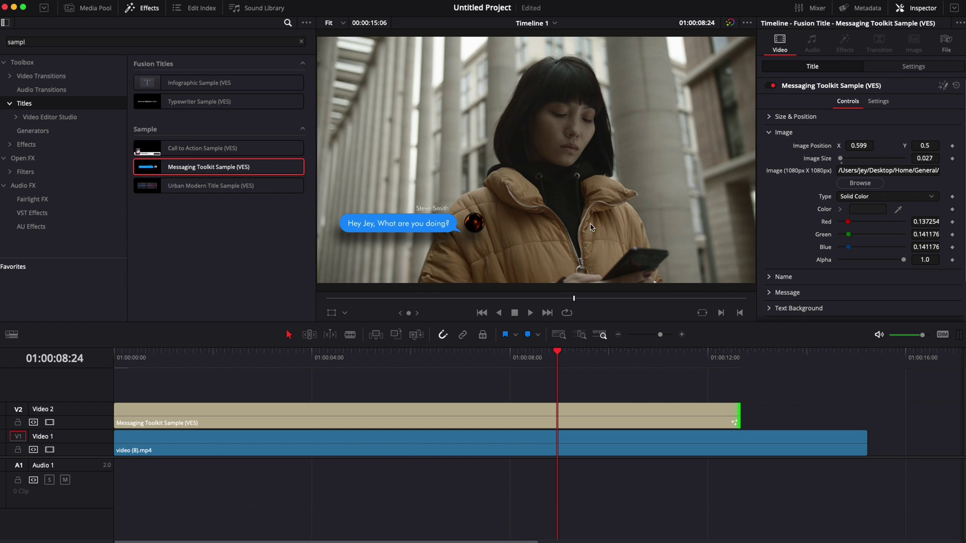
{"action": "left_click", "coordinate": [879, 211]}
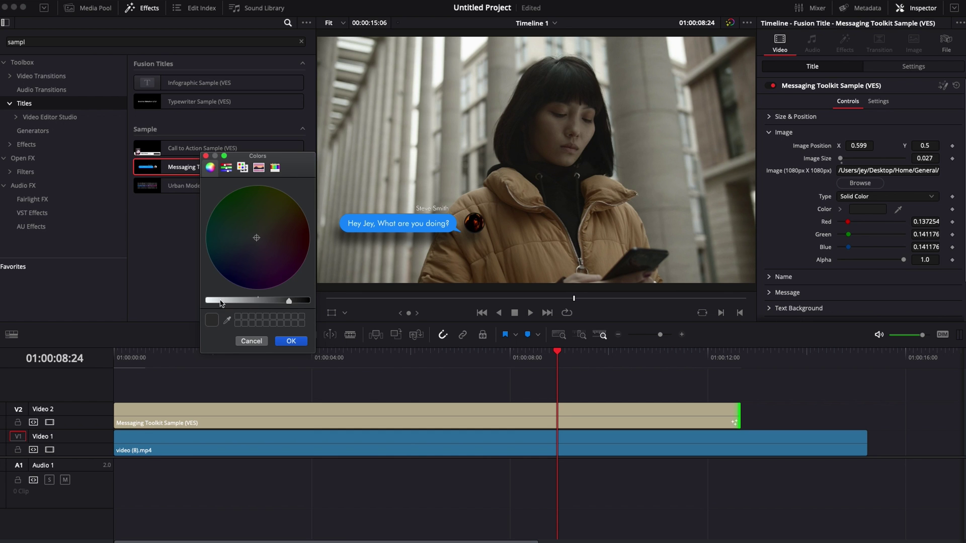
{"action": "left_click_drag", "start_coordinate": [222, 301], "coordinate": [193, 304]}
{"action": "left_click", "coordinate": [291, 341]}
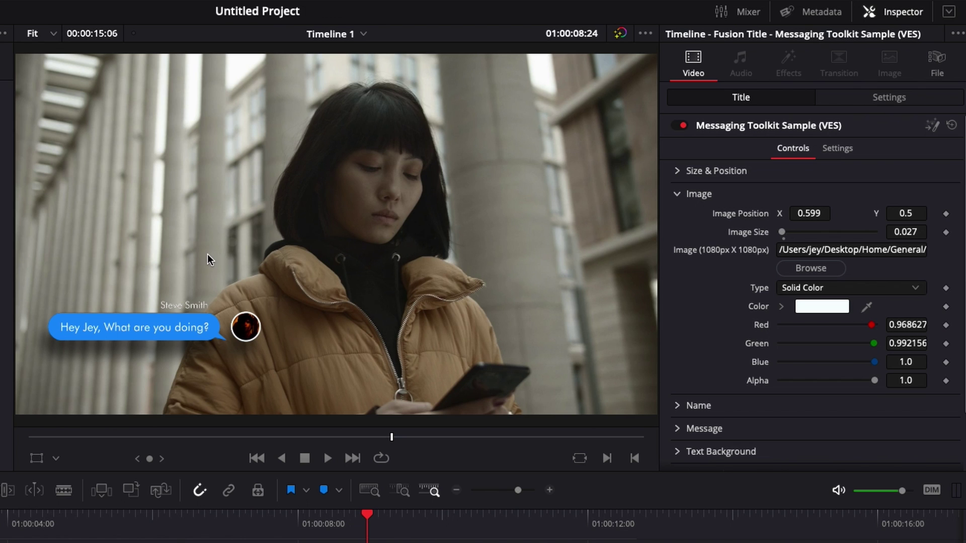
- Replace the sender name in the Name section with a new name
{"action": "left_click", "coordinate": [678, 193]}
{"action": "left_click", "coordinate": [675, 217]}
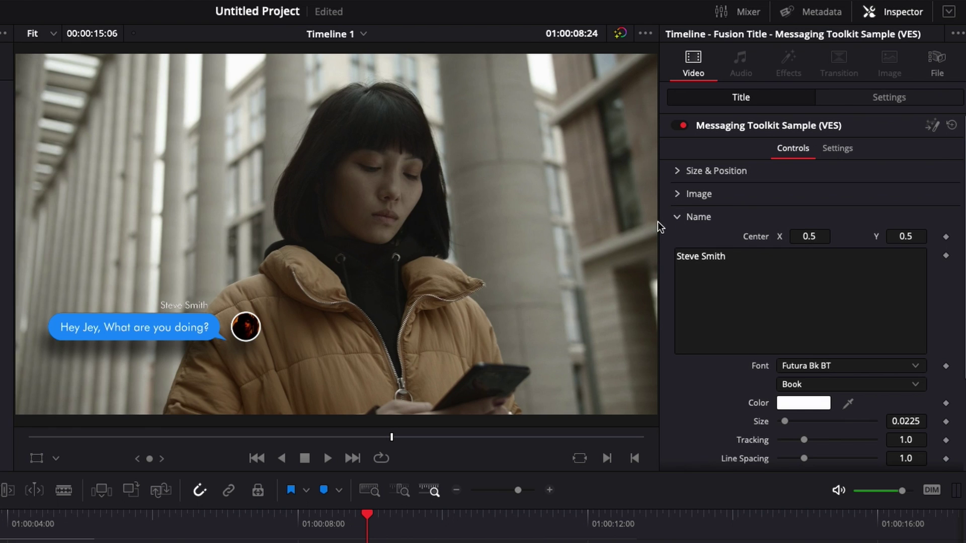
{"action": "left_click", "coordinate": [754, 257]}
{"action": "key", "text": "ctrl+a"}
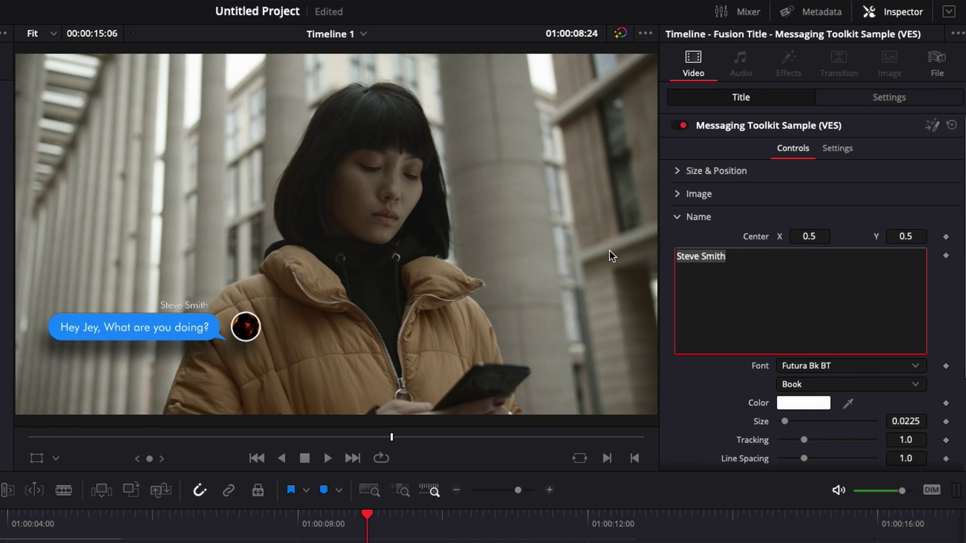
{"action": "key", "text": "BackSpace"}
{"action": "type", "text": "Joey Smith"}
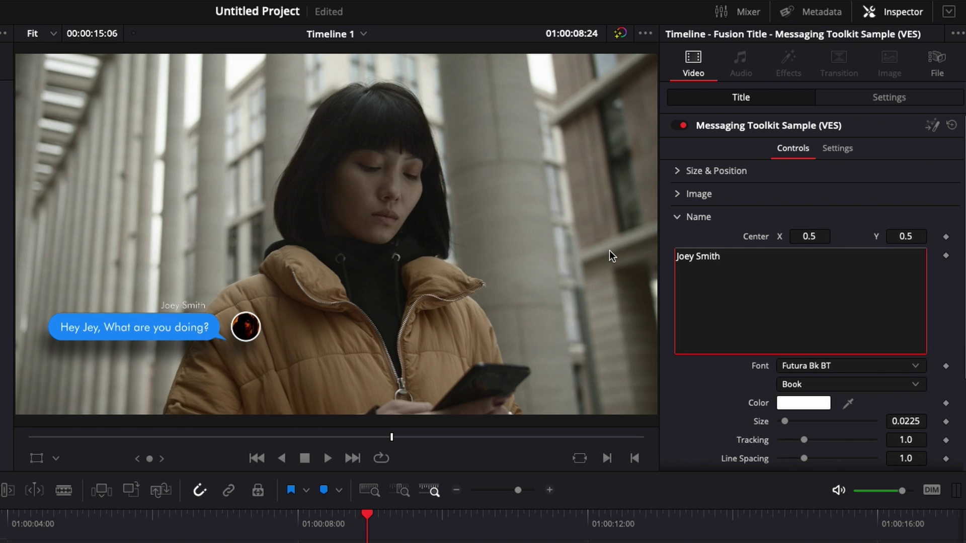
{"action": "scroll", "coordinate": [720, 283], "scroll_direction": "down", "scroll_amount": 3}
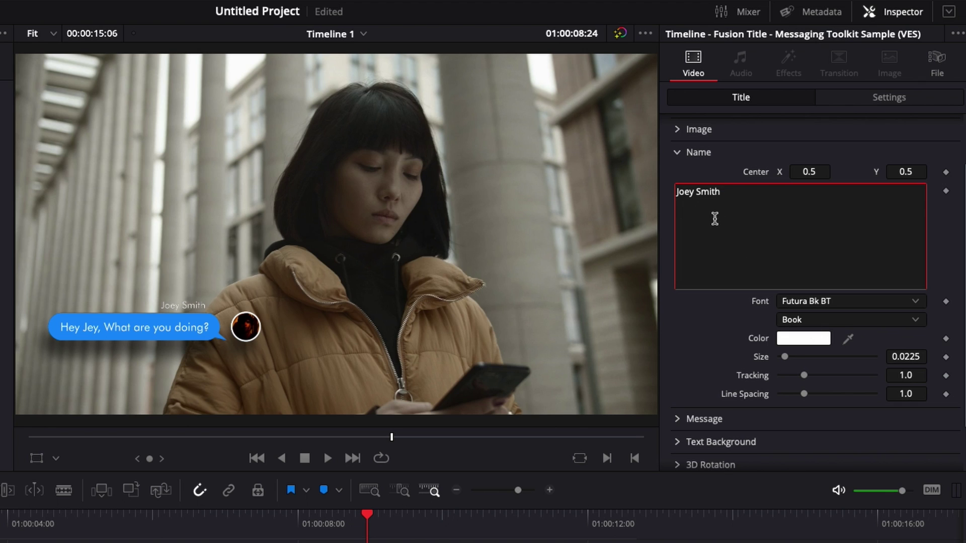
- Delete the name, try a '12pm' label, then clear it so no label remains
{"action": "left_click_drag", "start_coordinate": [720, 191], "coordinate": [606, 188]}
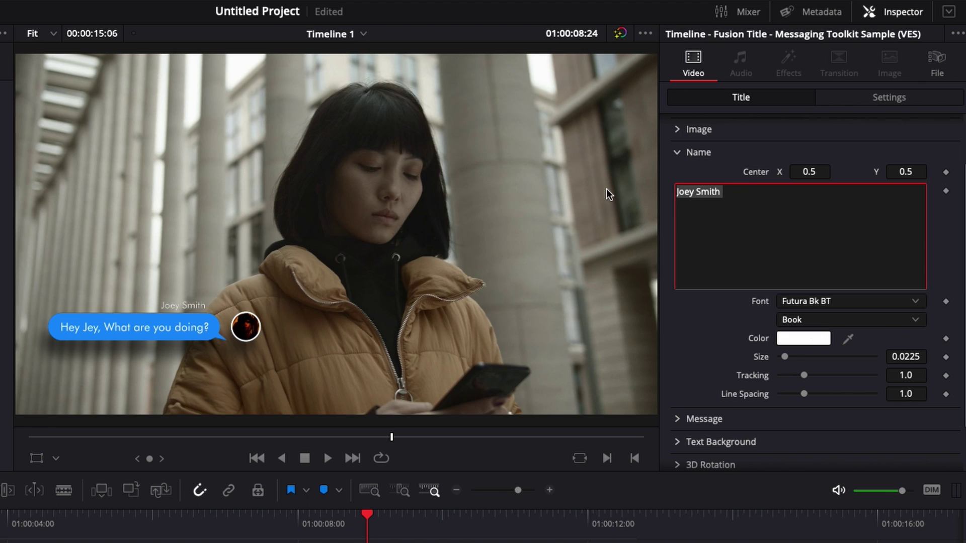
{"action": "key", "text": "BackSpace"}
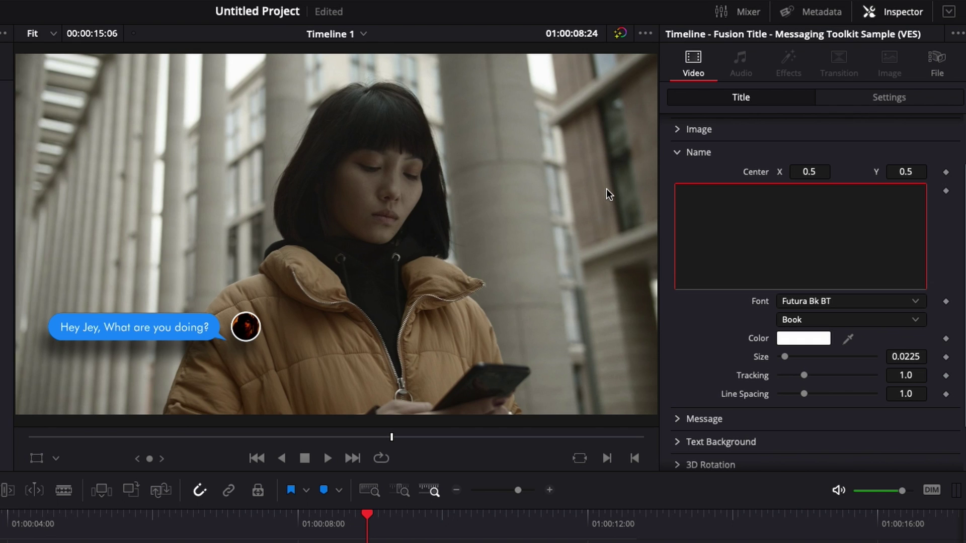
{"action": "type", "text": "12pm"}
{"action": "left_click_drag", "start_coordinate": [717, 194], "coordinate": [627, 186]}
{"action": "key", "text": "BackSpace"}
- Delete 'What are you doing?' from the message, keeping only the greeting
{"action": "left_click", "coordinate": [678, 152]}
{"action": "left_click", "coordinate": [678, 240]}
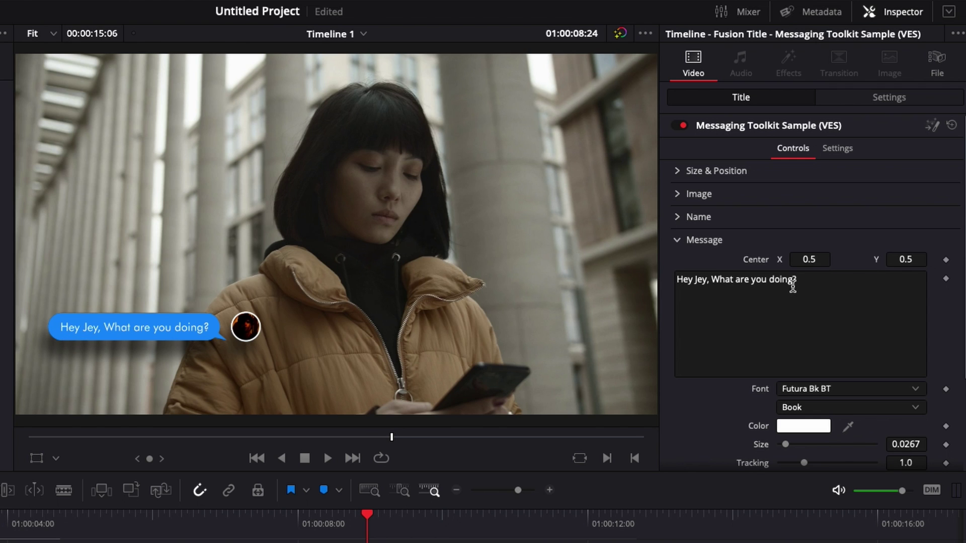
{"action": "left_click_drag", "start_coordinate": [798, 279], "coordinate": [709, 285]}
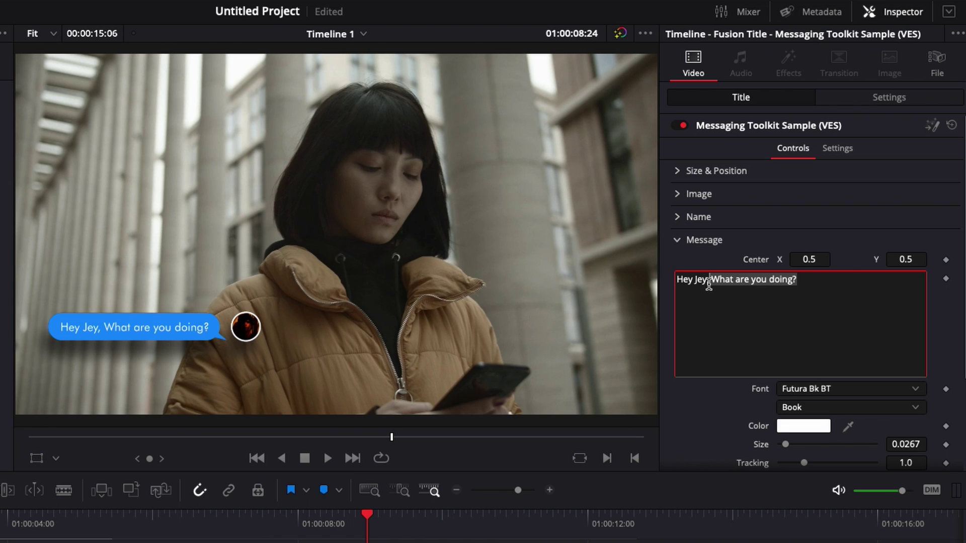
{"action": "key", "text": "BackSpace"}
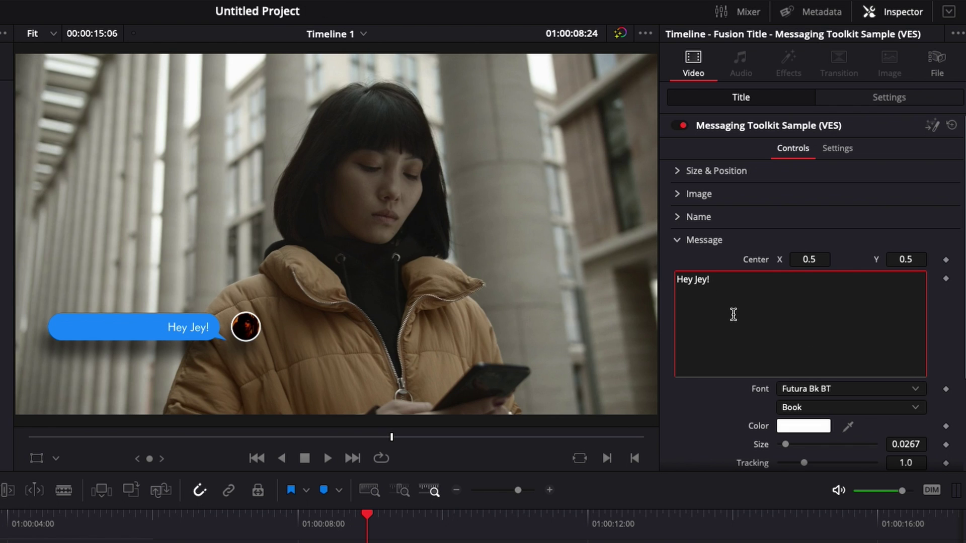
{"action": "scroll", "coordinate": [731, 315], "scroll_direction": "down", "scroll_amount": 1}
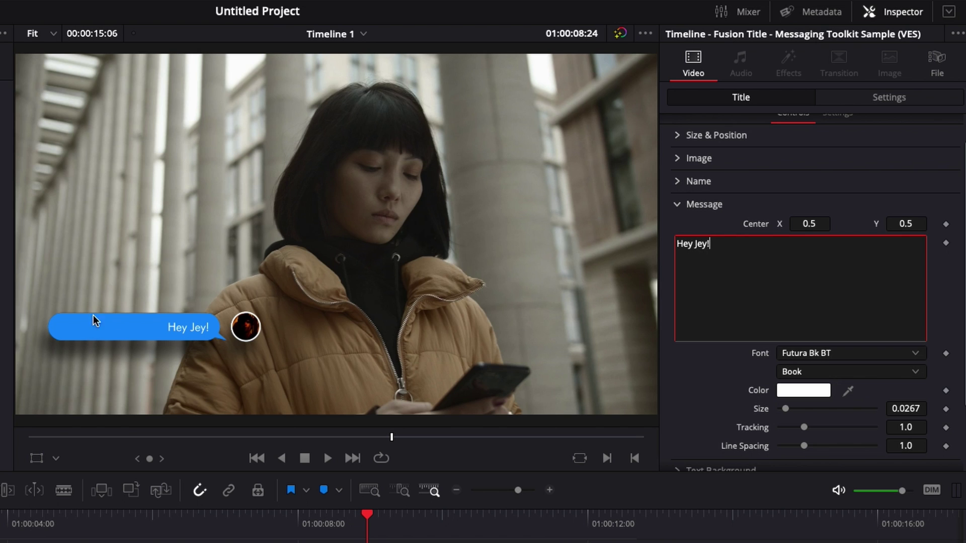
- Narrow the Text Background width to 0.118
{"action": "left_click", "coordinate": [677, 204]}
{"action": "left_click", "coordinate": [675, 264]}
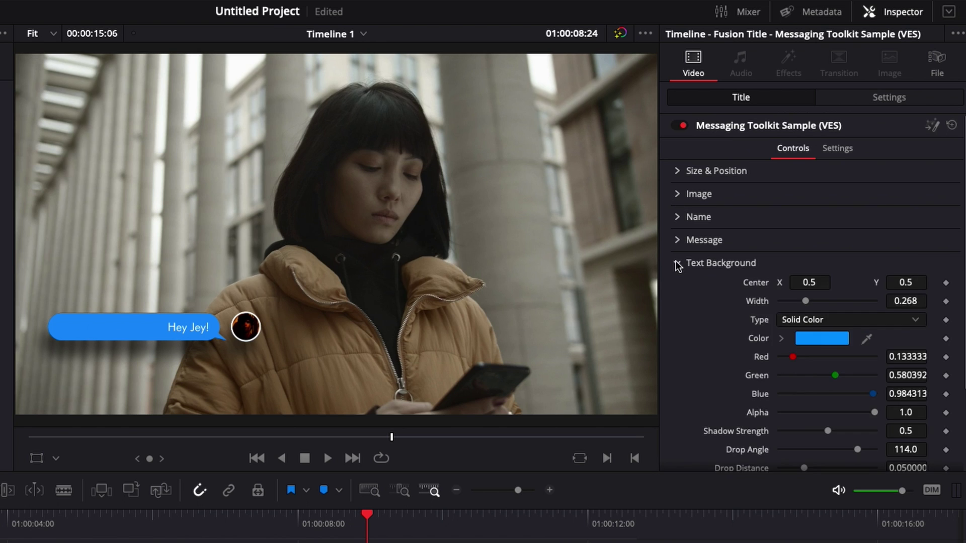
{"action": "left_click_drag", "start_coordinate": [807, 300], "coordinate": [793, 301]}
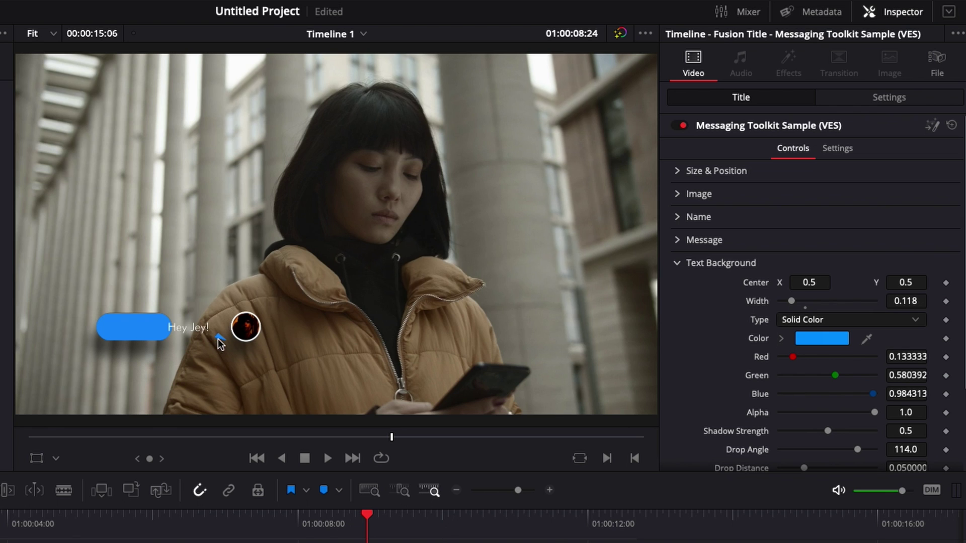
- Set the background Center X to 0.541, then raise it to 0.588
{"action": "left_click", "coordinate": [811, 281]}
{"action": "type", "text": "0.541"}
{"action": "key", "text": "Return"}
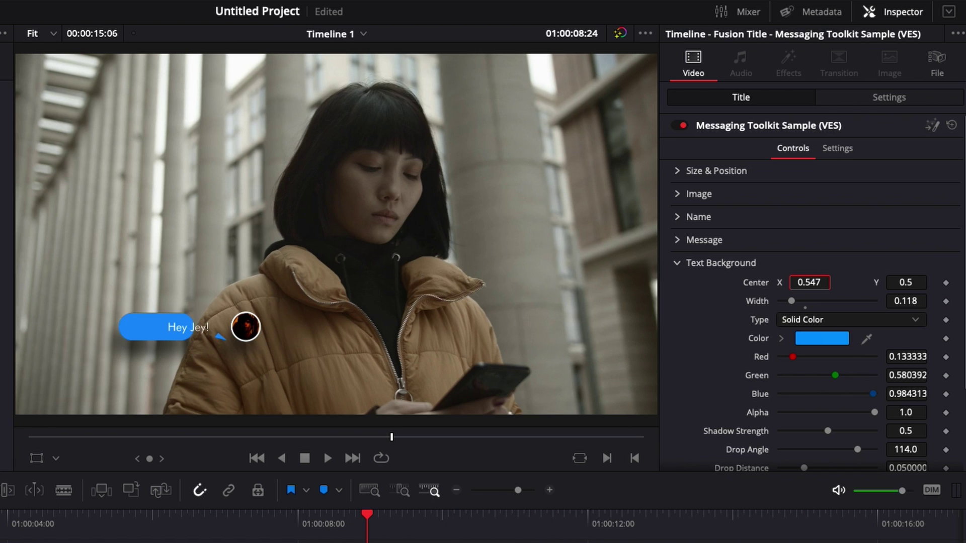
{"action": "key", "text": "Up"}
{"action": "key", "text": "Up"}
{"action": "key", "text": "Up"}
{"action": "key", "text": "Up"}
{"action": "key", "text": "Up"}
{"action": "key", "text": "Up"}
{"action": "key", "text": "Up"}
{"action": "key", "text": "Up"}
{"action": "key", "text": "Up"}
{"action": "key", "text": "Up"}
{"action": "key", "text": "Up"}
{"action": "key", "text": "Up"}
{"action": "key", "text": "Up"}
{"action": "key", "text": "Up"}
{"action": "key", "text": "Up"}
{"action": "key", "text": "Up"}
{"action": "key", "text": "Up"}
{"action": "key", "text": "Up"}
{"action": "key", "text": "Up"}
{"action": "key", "text": "Up"}
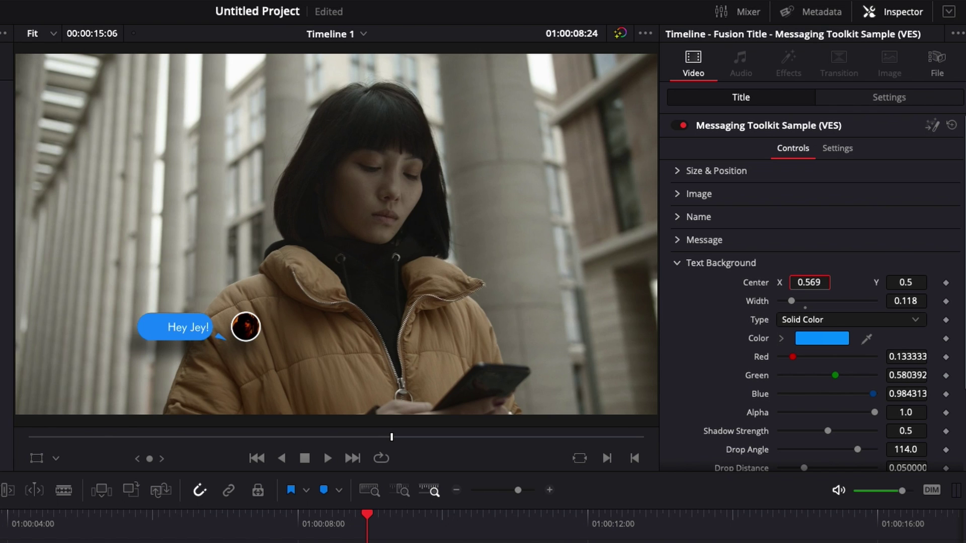
{"action": "key", "text": "Up"}
{"action": "key", "text": "Up"}
{"action": "key", "text": "Up"}
{"action": "key", "text": "Up"}
{"action": "key", "text": "Up"}
{"action": "key", "text": "Up"}
{"action": "key", "text": "Up"}
{"action": "key", "text": "Up"}
{"action": "key", "text": "Up"}
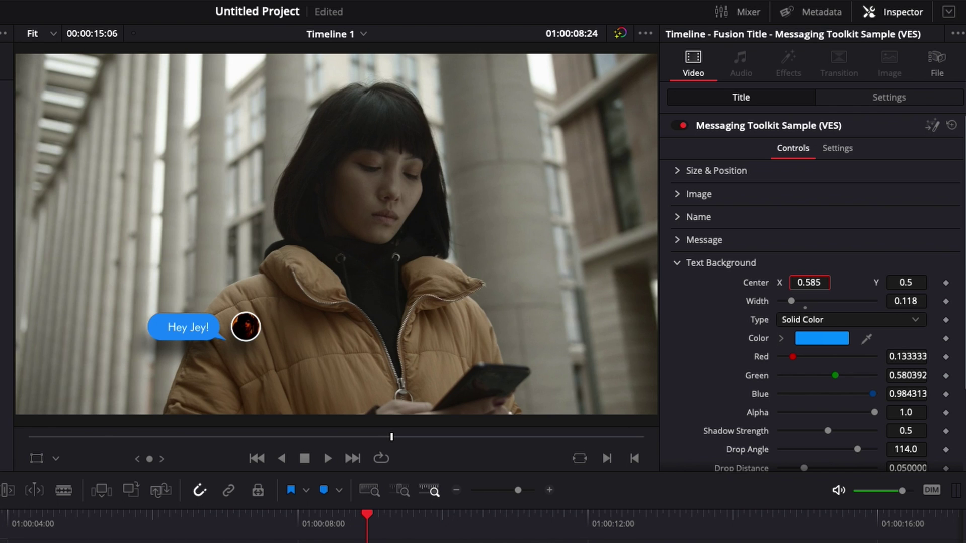
{"action": "key", "text": "Up"}
{"action": "key", "text": "Up"}
{"action": "key", "text": "Up"}
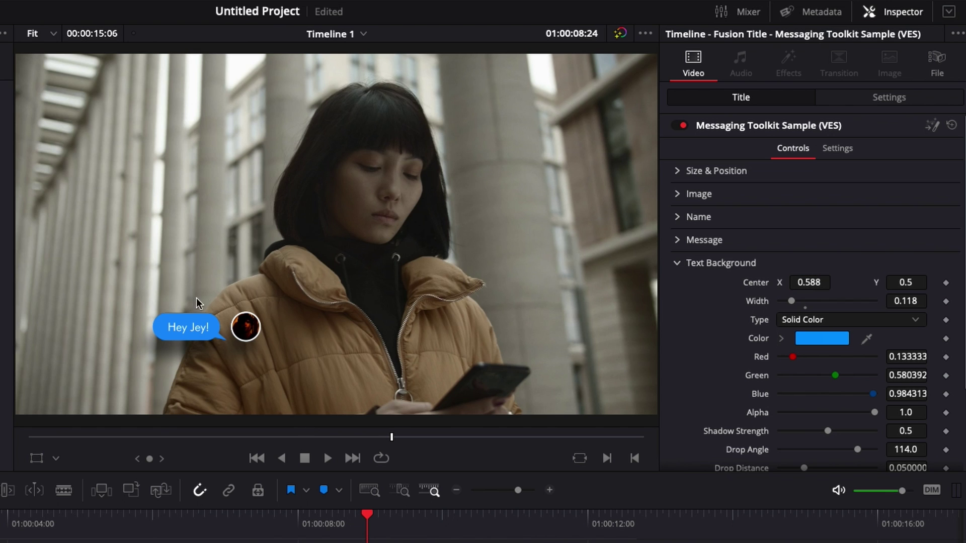
{"action": "scroll", "coordinate": [704, 304], "scroll_direction": "down", "scroll_amount": 4}
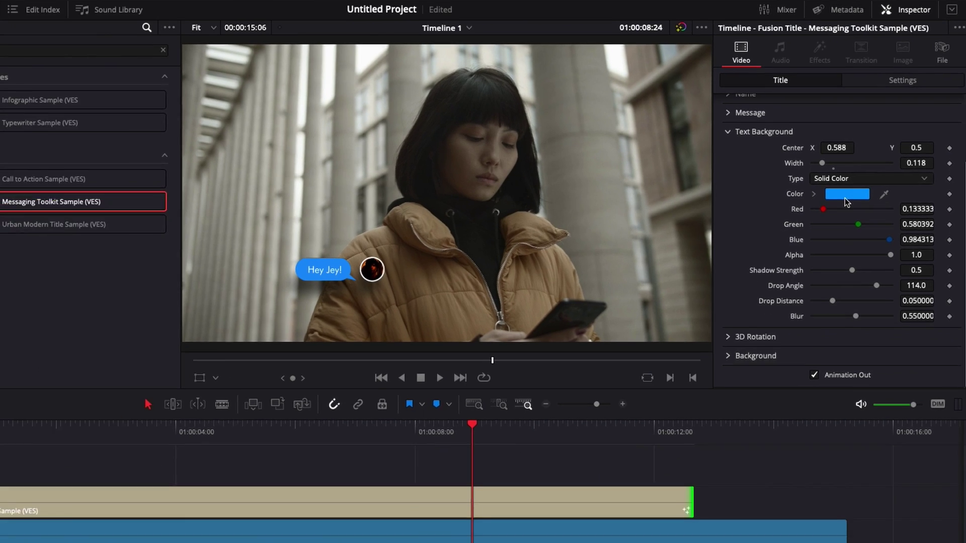
- Colour the chat bubble's background a bright green
{"action": "left_click", "coordinate": [821, 235]}
{"action": "left_click", "coordinate": [226, 215]}
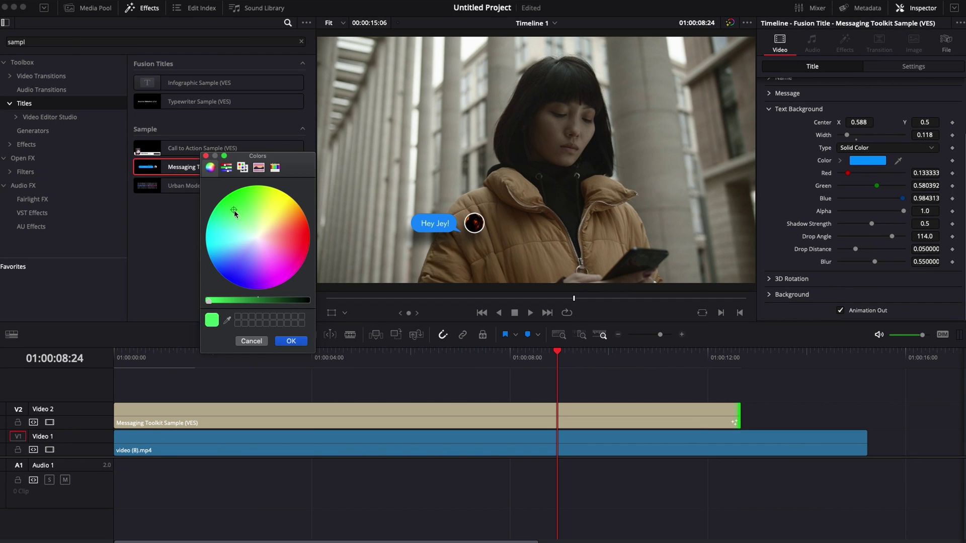
{"action": "left_click_drag", "start_coordinate": [234, 212], "coordinate": [237, 209]}
{"action": "left_click", "coordinate": [224, 300]}
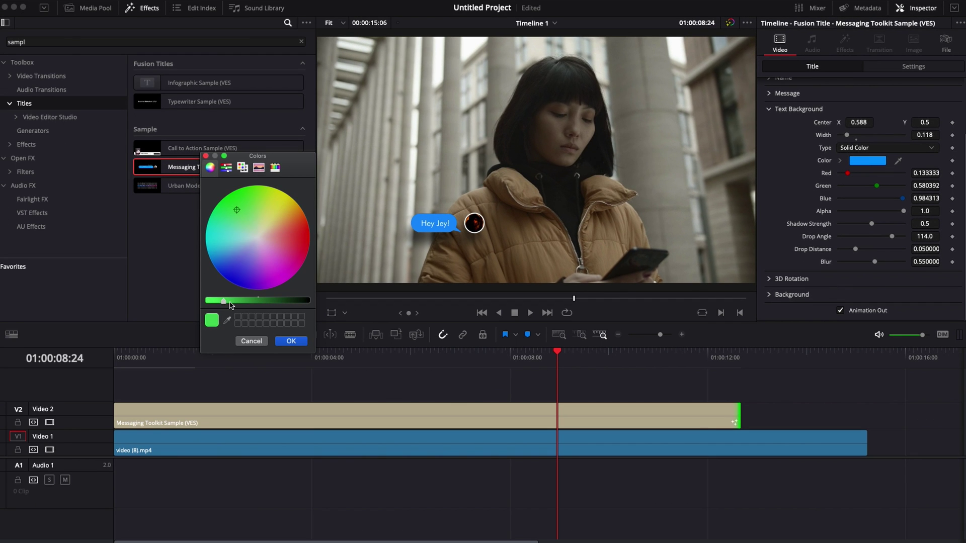
{"action": "left_click", "coordinate": [292, 341]}
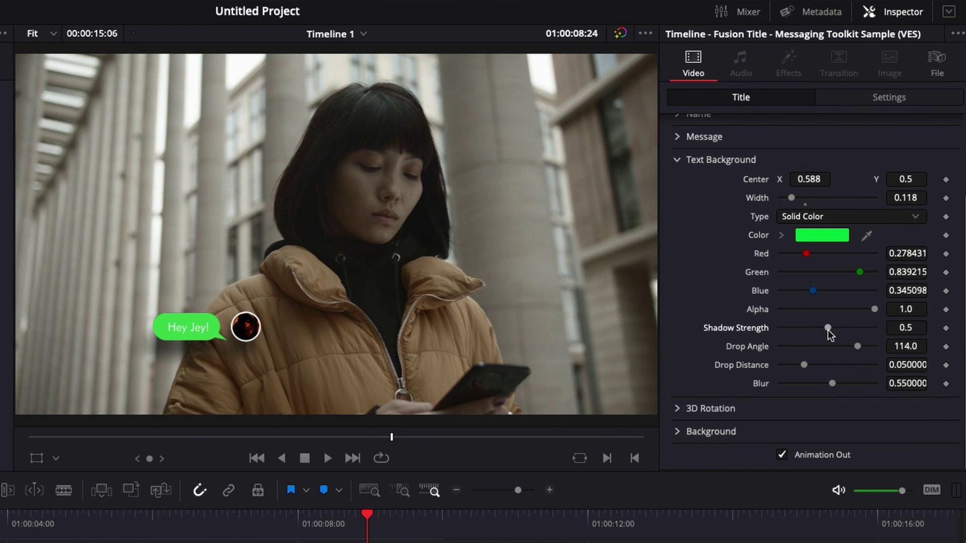
- Try stronger shadow settings: full strength, a new angle, and greater distance and blur
{"action": "left_click_drag", "start_coordinate": [828, 328], "coordinate": [905, 328]}
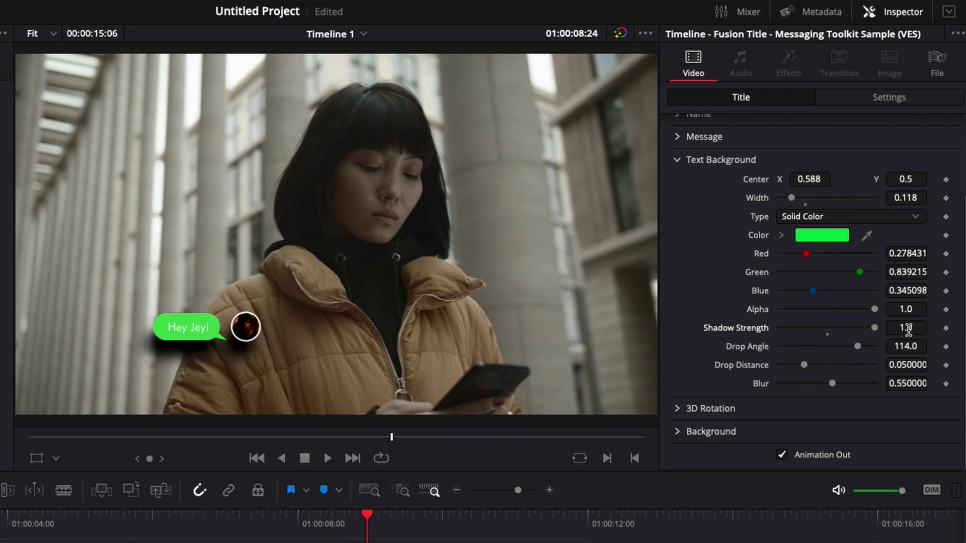
{"action": "double_click", "coordinate": [747, 327]}
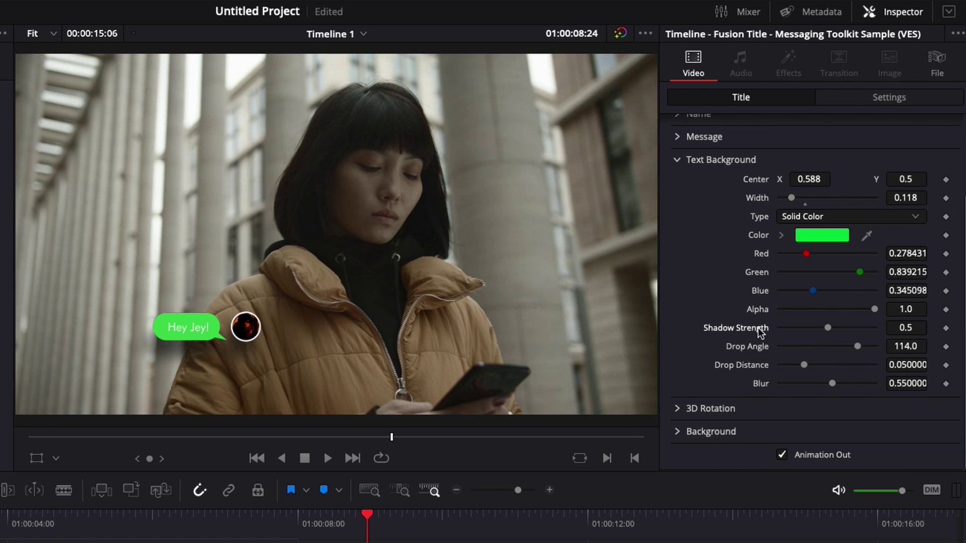
{"action": "left_click_drag", "start_coordinate": [827, 328], "coordinate": [948, 330]}
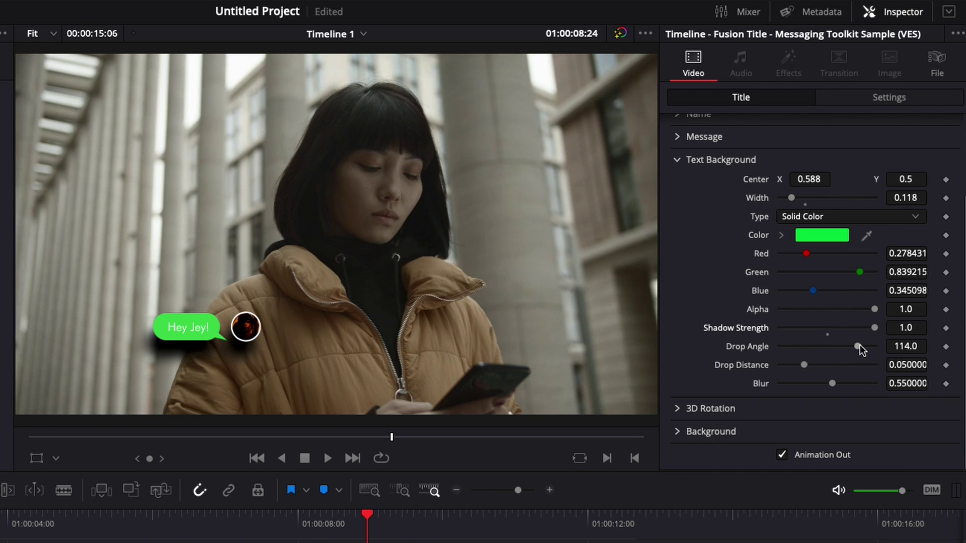
{"action": "mouse_move", "coordinate": [858, 346]}
{"action": "left_mouse_down"}
{"action": "mouse_move", "coordinate": [809, 346]}
{"action": "mouse_move", "coordinate": [862, 347]}
{"action": "left_mouse_up"}
{"action": "left_click_drag", "start_coordinate": [805, 364], "coordinate": [822, 366]}
{"action": "left_click_drag", "start_coordinate": [832, 384], "coordinate": [799, 384]}
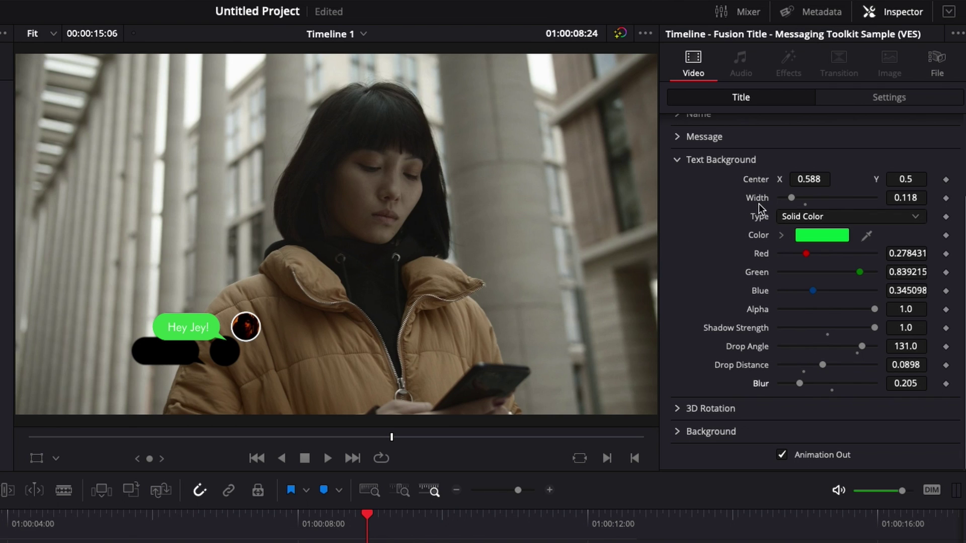
- Reset shadow blur 0.55, distance 0.05, angle 114 and strength 0.5, then collapse Text Background
{"action": "double_click", "coordinate": [759, 384]}
{"action": "double_click", "coordinate": [746, 366]}
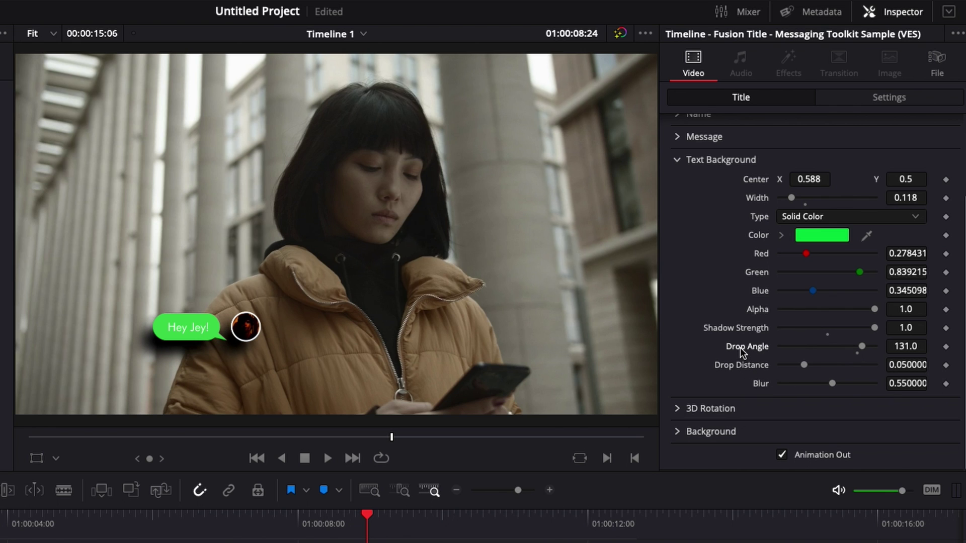
{"action": "double_click", "coordinate": [740, 348]}
{"action": "double_click", "coordinate": [740, 327]}
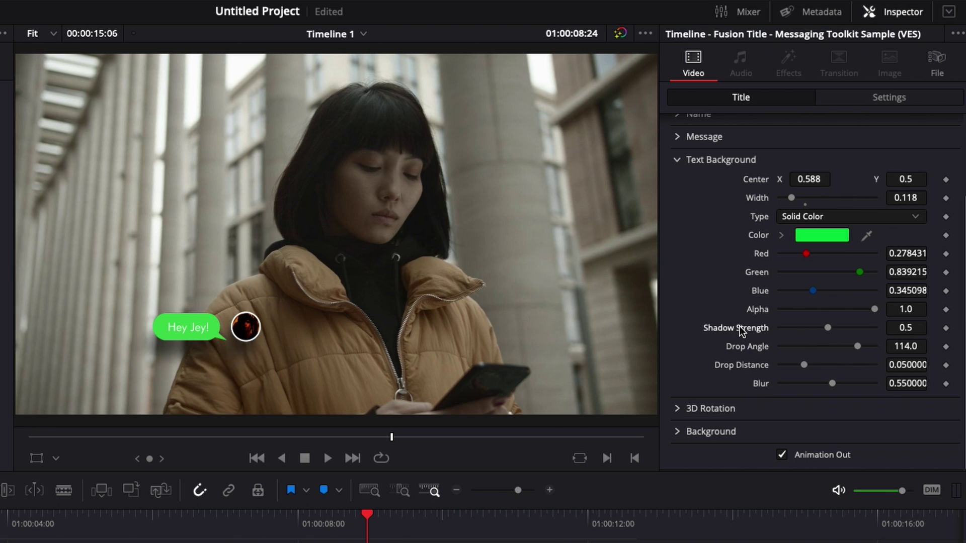
{"action": "left_click", "coordinate": [678, 159]}
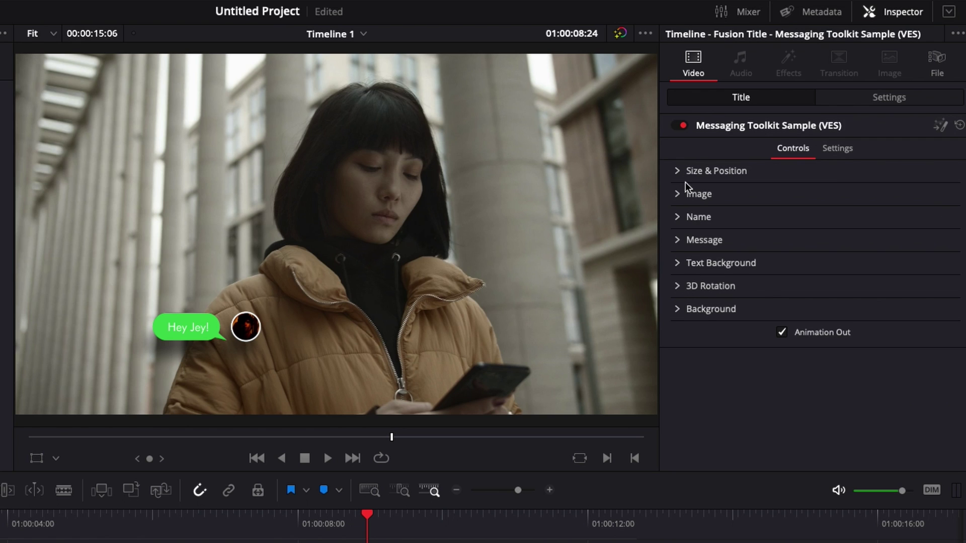
- Tilt the bubble with a 3D rotation and shift its Center X left to 0.034
{"action": "left_click", "coordinate": [677, 286]}
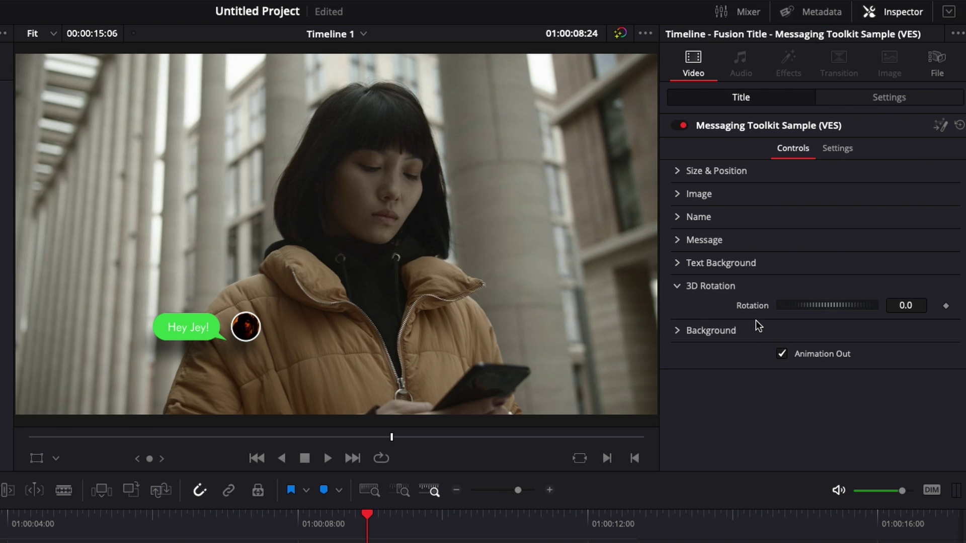
{"action": "left_click_drag", "start_coordinate": [801, 307], "coordinate": [808, 304]}
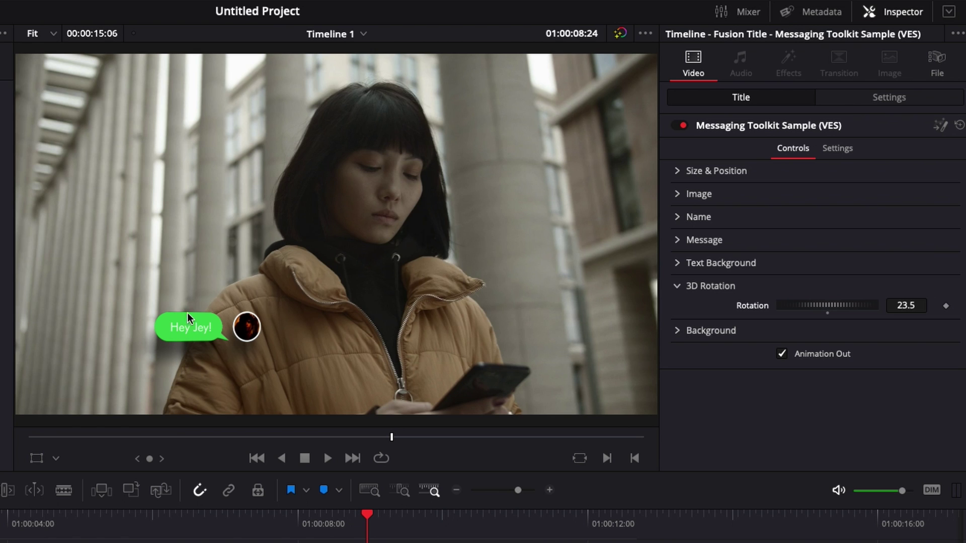
{"action": "left_click", "coordinate": [678, 170]}
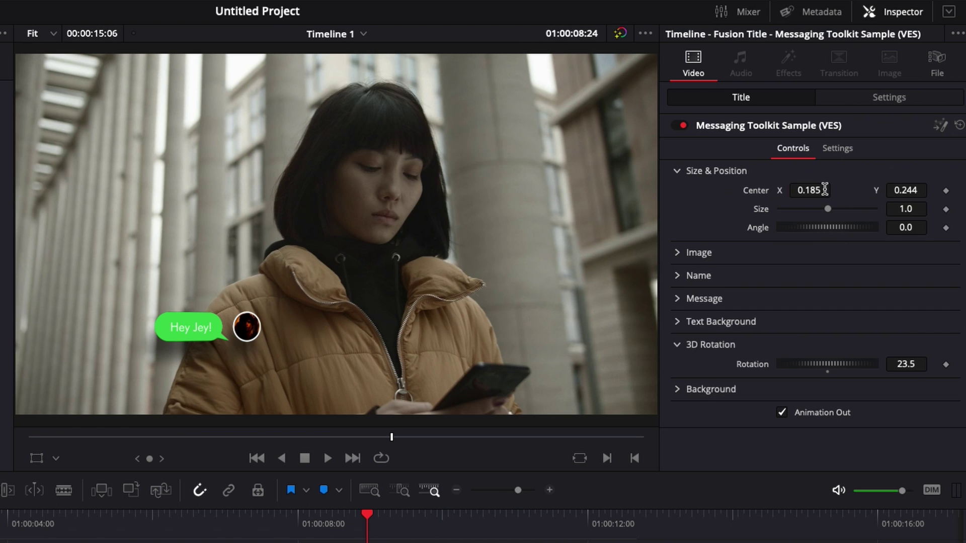
{"action": "left_click_drag", "start_coordinate": [826, 190], "coordinate": [788, 190]}
- Fine-tune the bubble's 3D rotation to 29.8 and collapse the 3D Rotation settings
{"action": "mouse_move", "coordinate": [825, 363]}
{"action": "left_mouse_down"}
{"action": "mouse_move", "coordinate": [817, 361]}
{"action": "mouse_move", "coordinate": [829, 363]}
{"action": "left_mouse_up"}
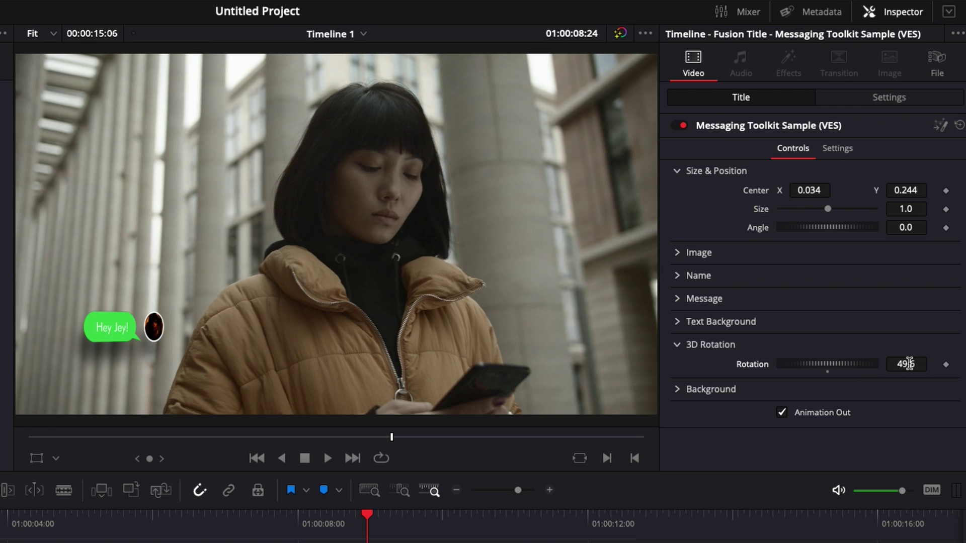
{"action": "left_click_drag", "start_coordinate": [914, 364], "coordinate": [675, 343]}
{"action": "left_click", "coordinate": [676, 344]}
- Raise the title Background opacity and shift its Center X to -0.163
{"action": "left_click", "coordinate": [676, 368]}
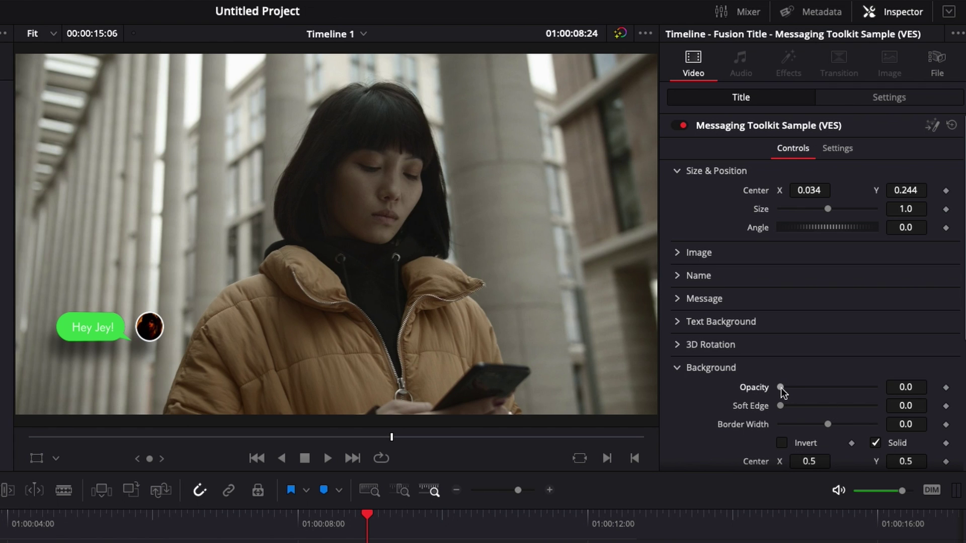
{"action": "left_click_drag", "start_coordinate": [781, 387], "coordinate": [802, 387]}
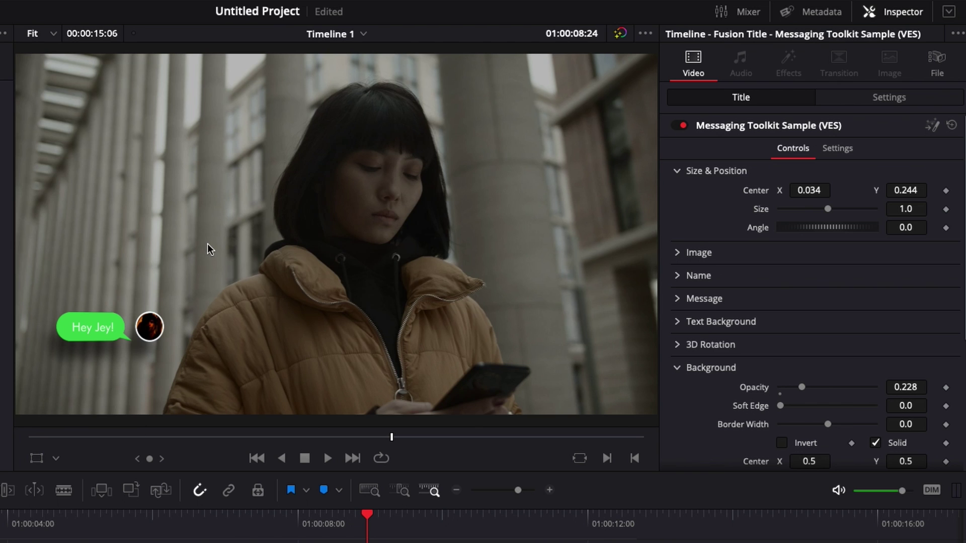
{"action": "scroll", "coordinate": [773, 357], "scroll_direction": "down", "scroll_amount": 3}
{"action": "scroll", "coordinate": [719, 249], "scroll_direction": "up", "scroll_amount": 1}
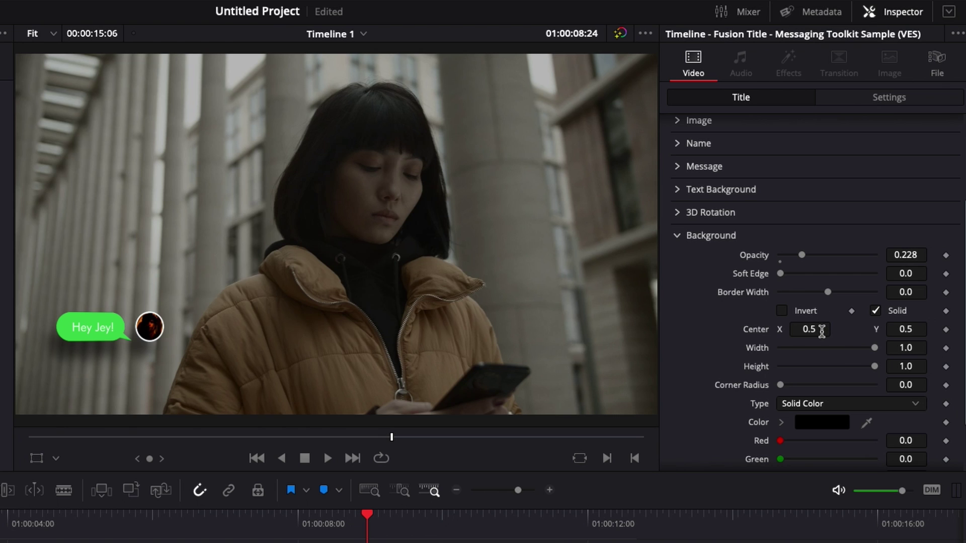
{"action": "left_click_drag", "start_coordinate": [822, 331], "coordinate": [513, 331]}
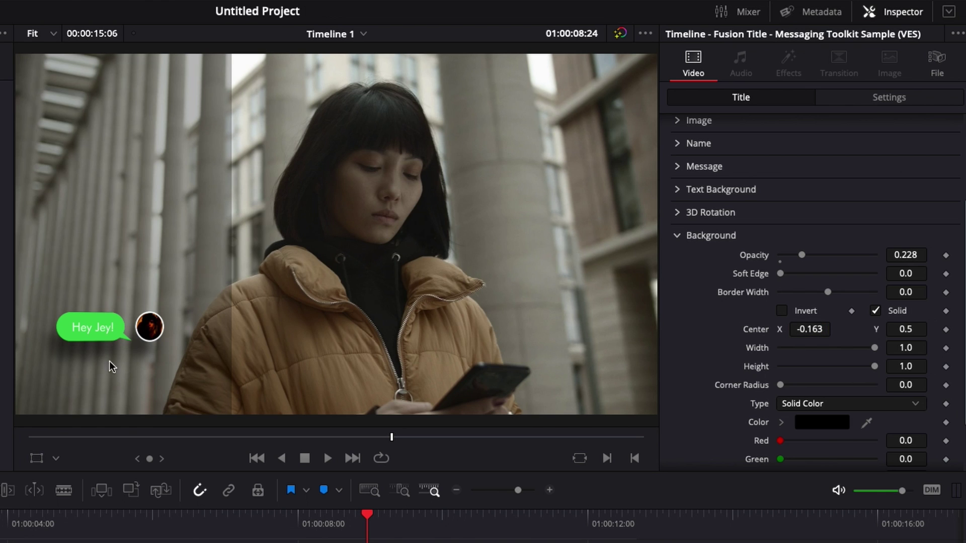
- Set the Background Soft Edge to 0.0173 and bring its Opacity back to 0
{"action": "left_click_drag", "start_coordinate": [803, 255], "coordinate": [824, 255]}
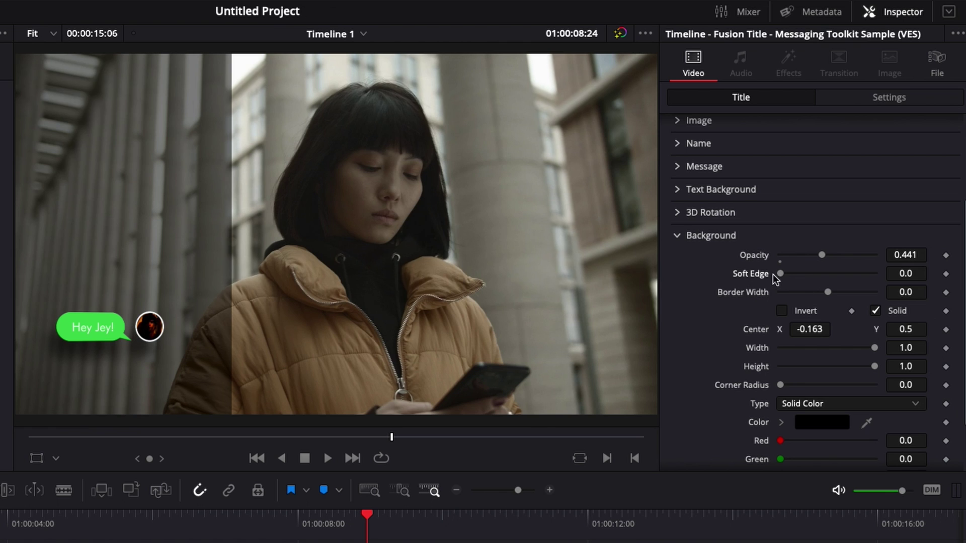
{"action": "left_click_drag", "start_coordinate": [784, 274], "coordinate": [792, 274]}
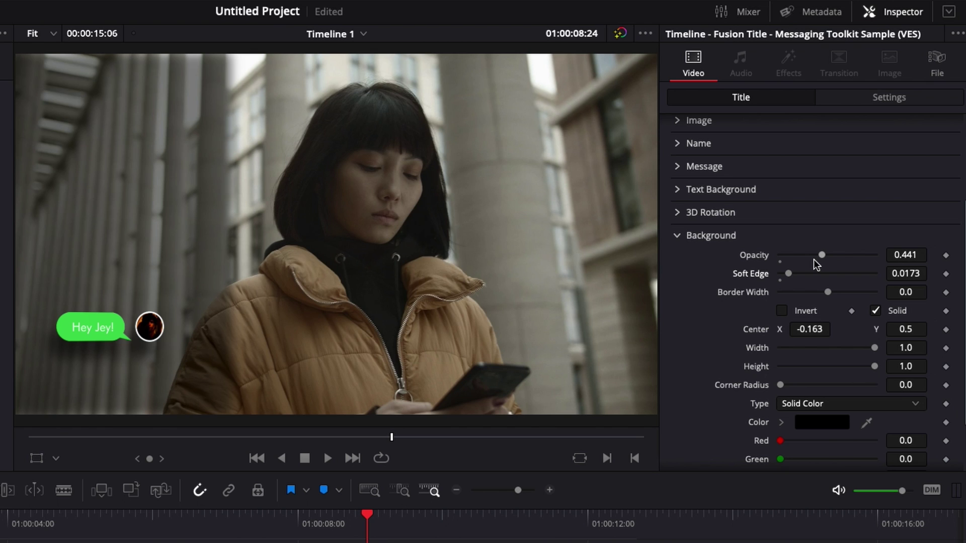
{"action": "left_click_drag", "start_coordinate": [820, 255], "coordinate": [712, 252]}
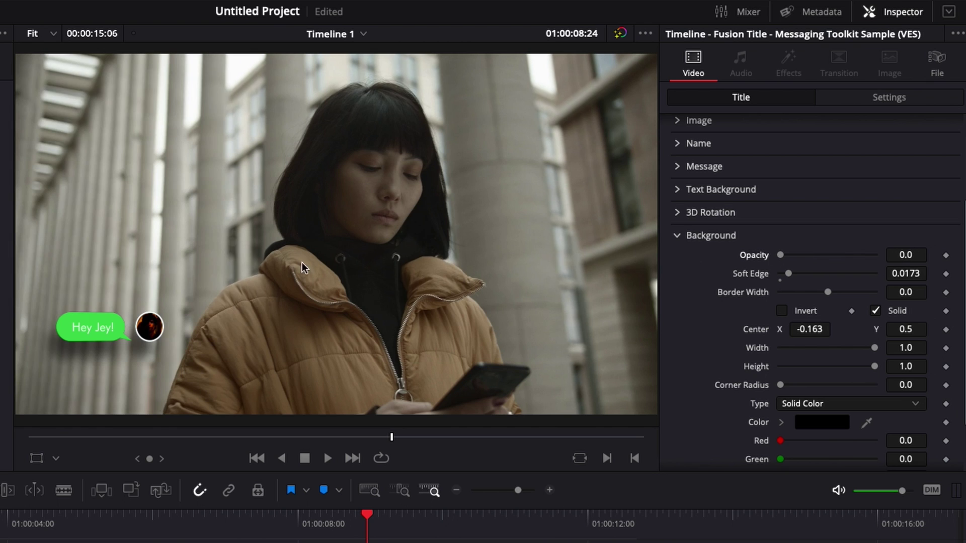
- Play the timeline from its start and stop at 01:00:02:04 to preview the bubble
{"action": "key", "text": "Home"}
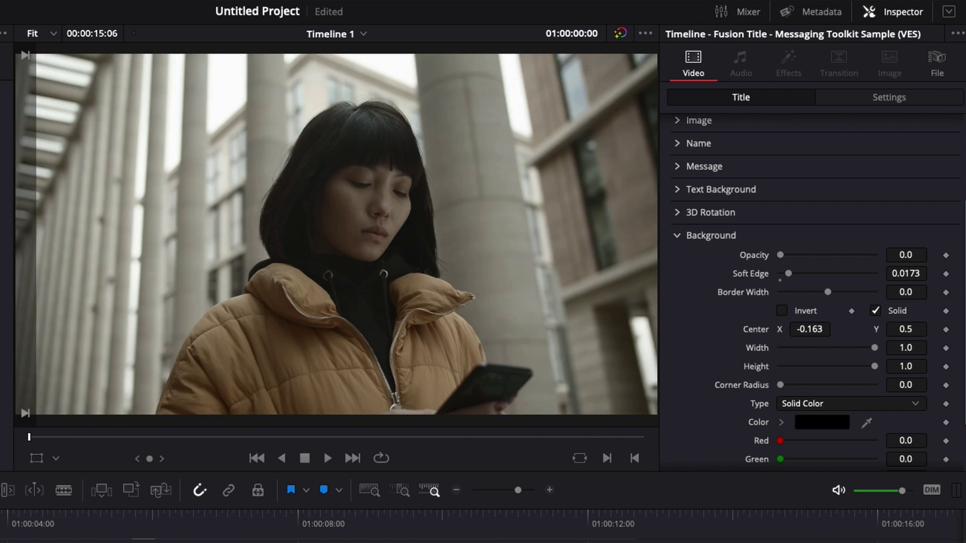
{"action": "key", "text": "space"}
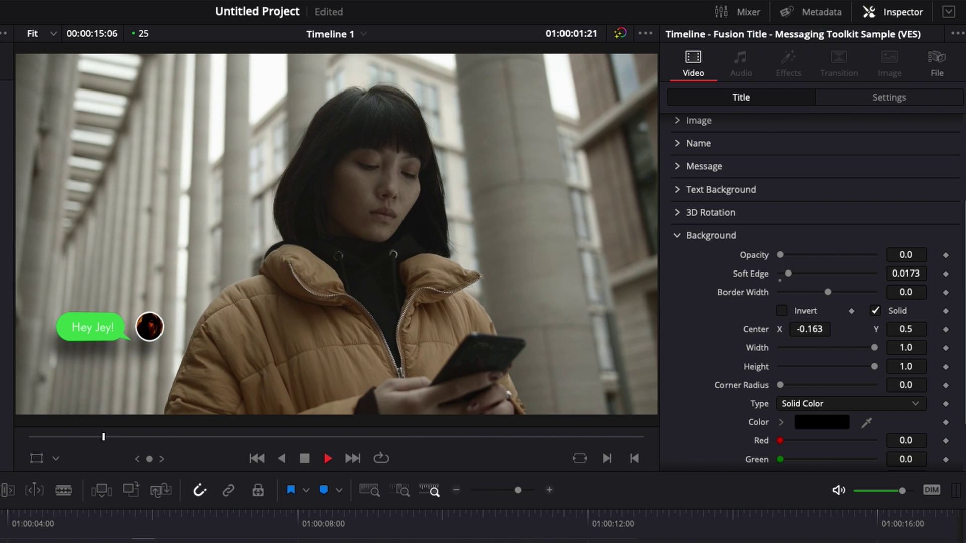
{"action": "key", "text": "space"}
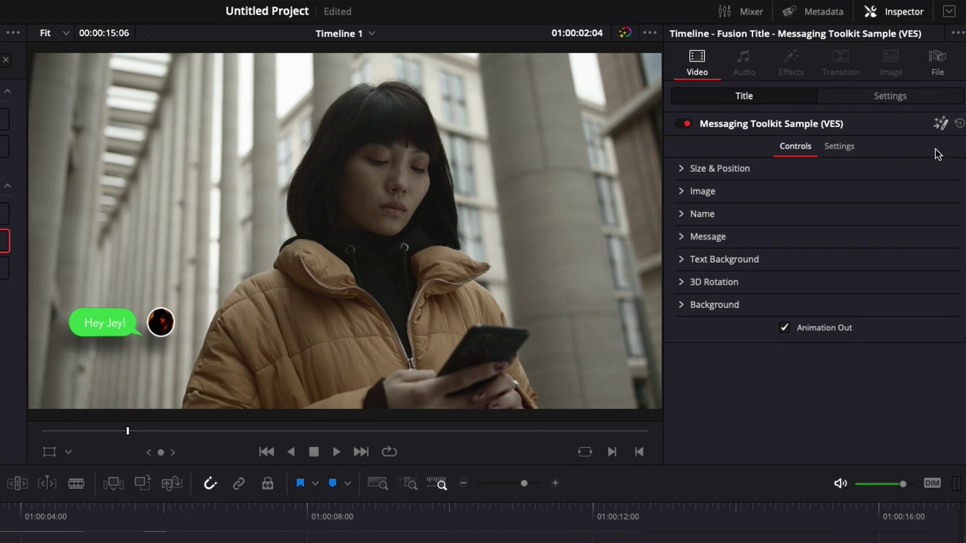
- Open the chat title in Fusion and expand the MessagingToolkit01VES node group
{"action": "left_click", "coordinate": [940, 128]}
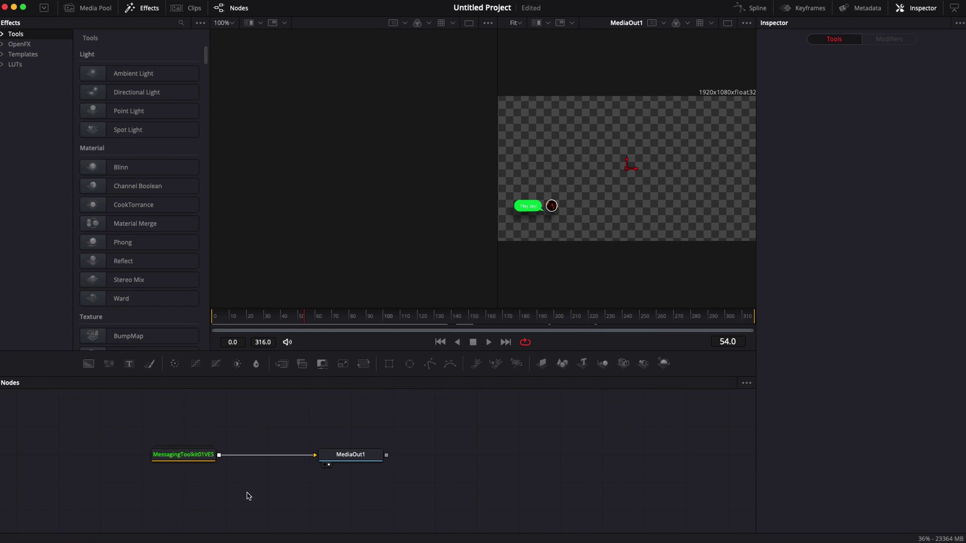
{"action": "left_click", "coordinate": [189, 461]}
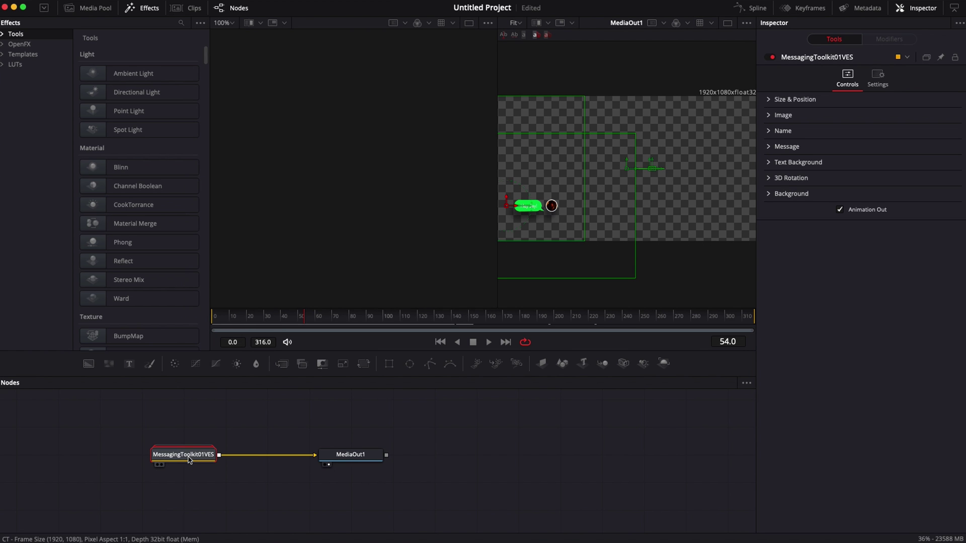
{"action": "right_click", "coordinate": [190, 460]}
{"action": "key", "text": "Escape"}
{"action": "key", "text": "super+e"}
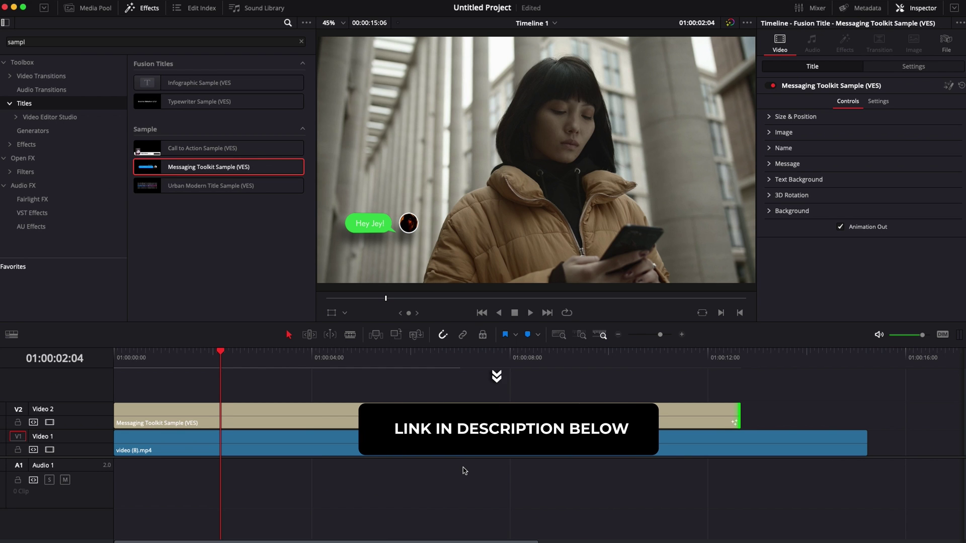
- Replace the Effects library search term 'sampl' with 'mess'
{"action": "double_click", "coordinate": [38, 42]}
{"action": "key", "text": "BackSpace"}
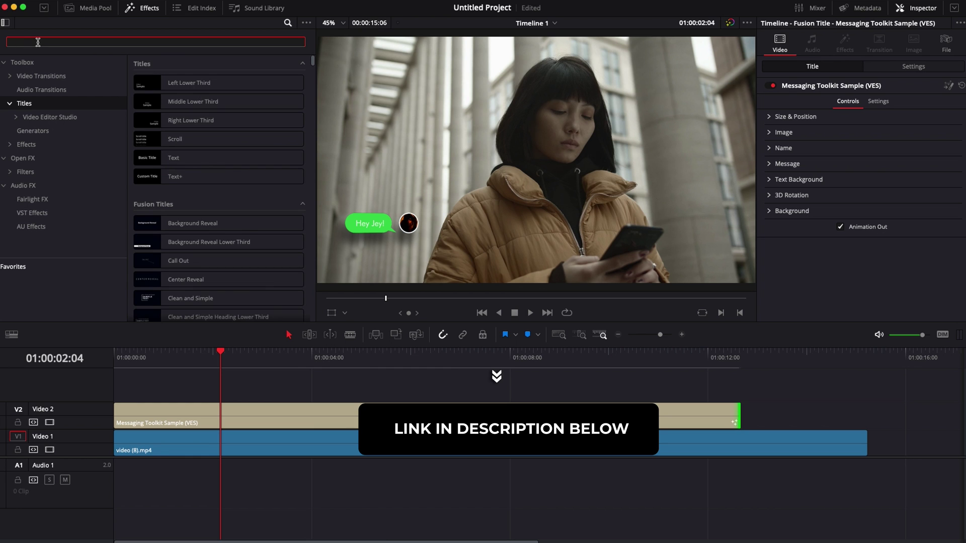
{"action": "type", "text": "mess"}
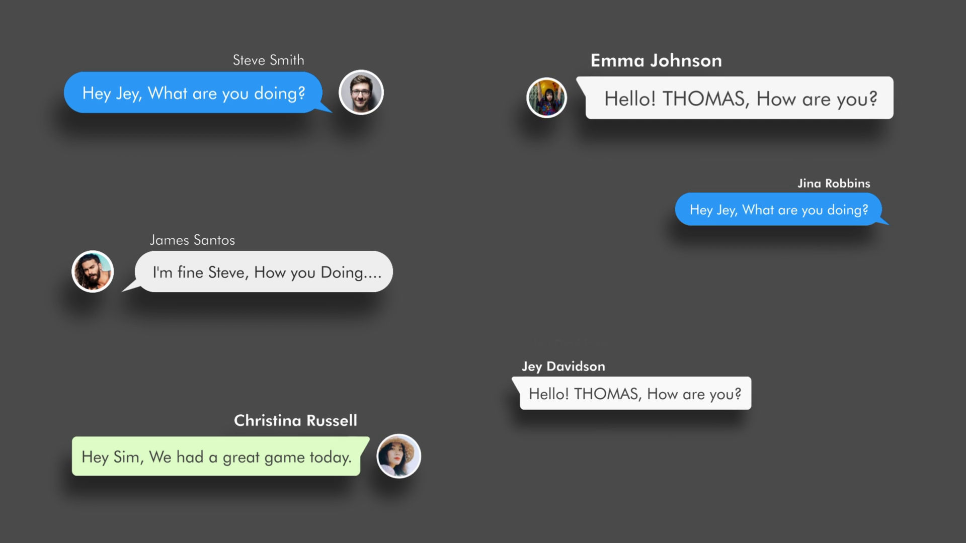